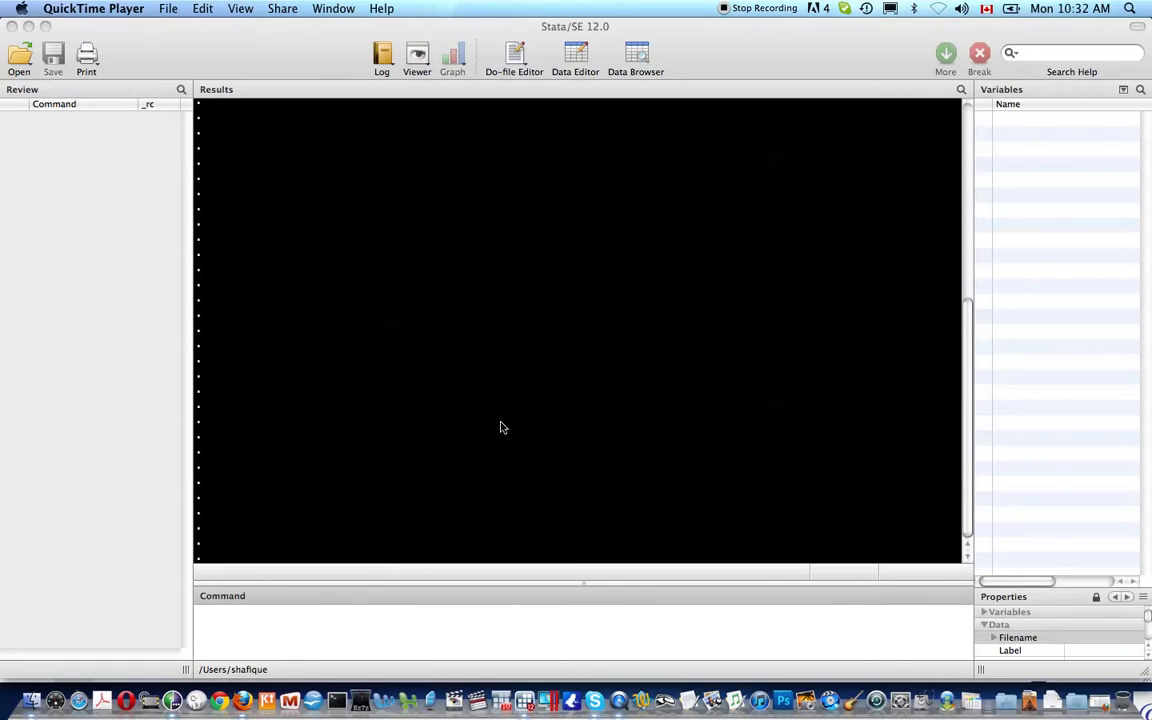
Step: Calculate 2^4+3 with the display command
click(399, 641)
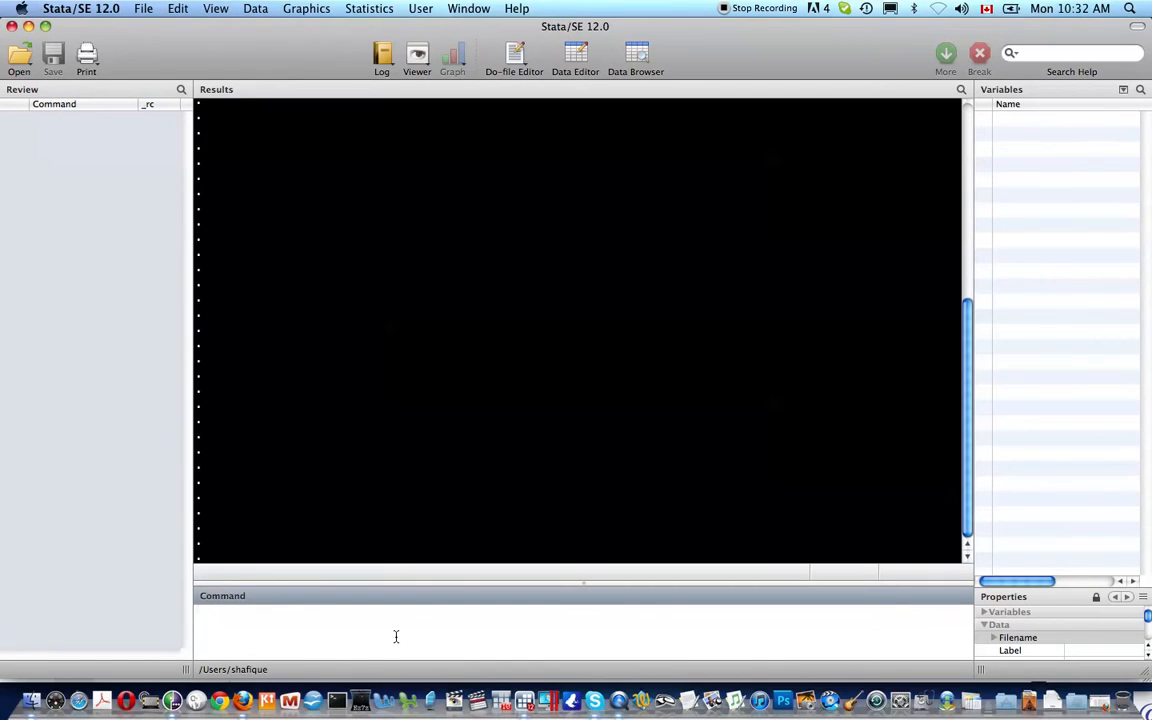
text(di 2^4+3)
key(Return)
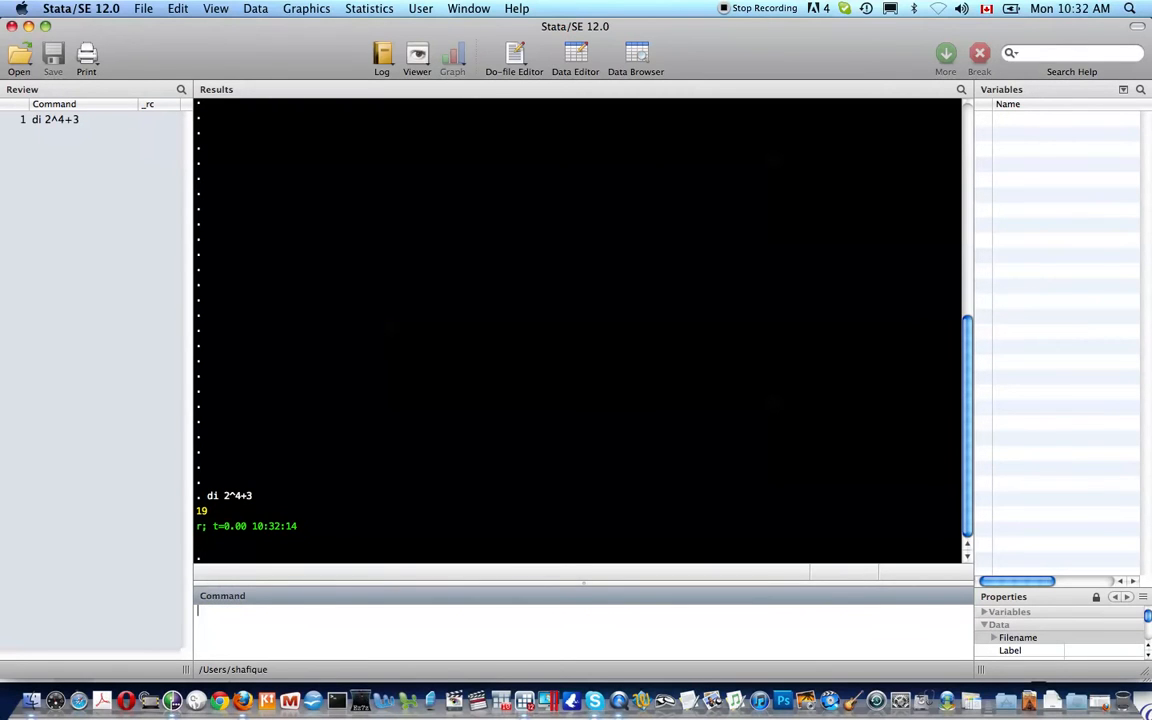
Step: Display the text string "stata tutorial" with the display command
text(di "stat)
key(BackSpace)
text(a turial)
key(BackSpace)
key(BackSpace)
key(BackSpace)
key(BackSpace)
text(tor)
key(BackSpace)
text(t)
key(BackSpace)
text(rial)
key(Return)
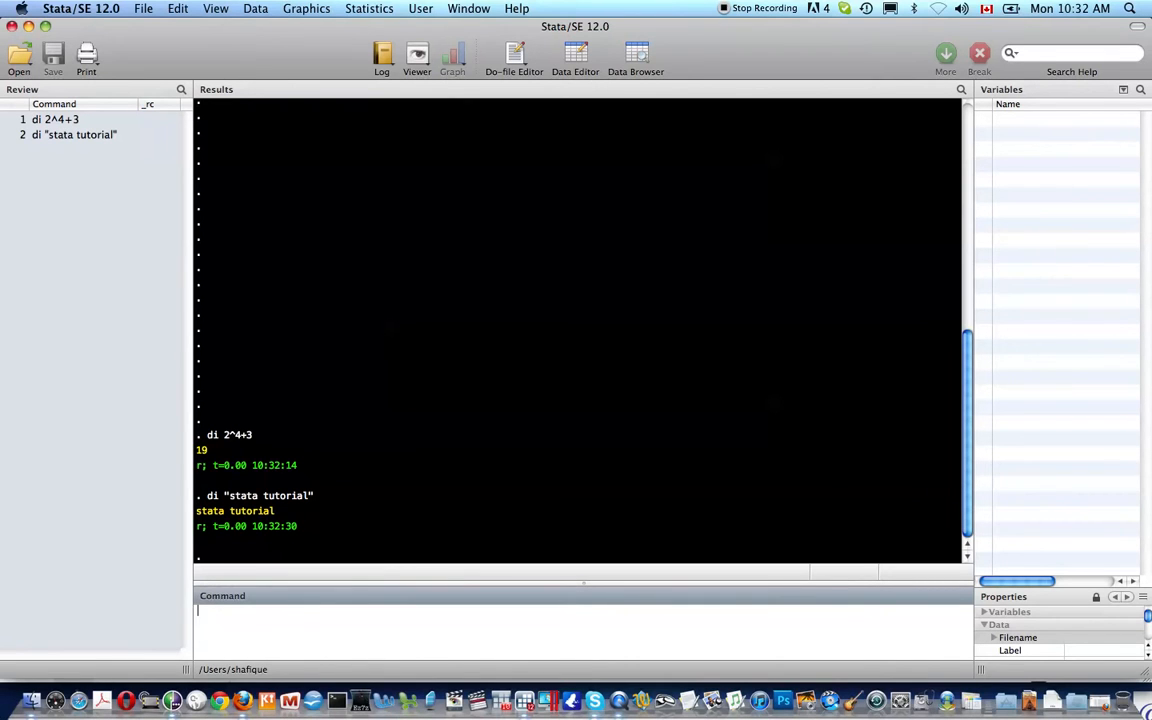
Step: Display the text here are some "double quotes", enclosing it in compound quotes so the inner double quotes are printed
text(di )
text(`')
text("")
text(here are some)
text( ")
text(double )
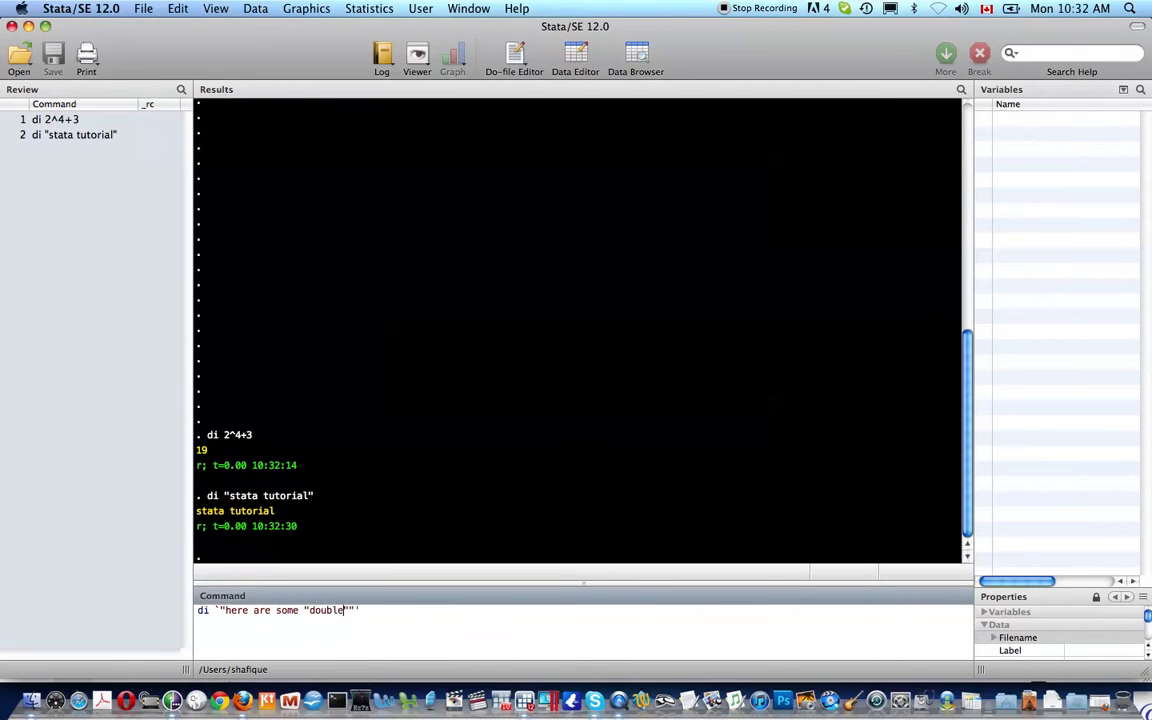
text(quotes)
key(Return)
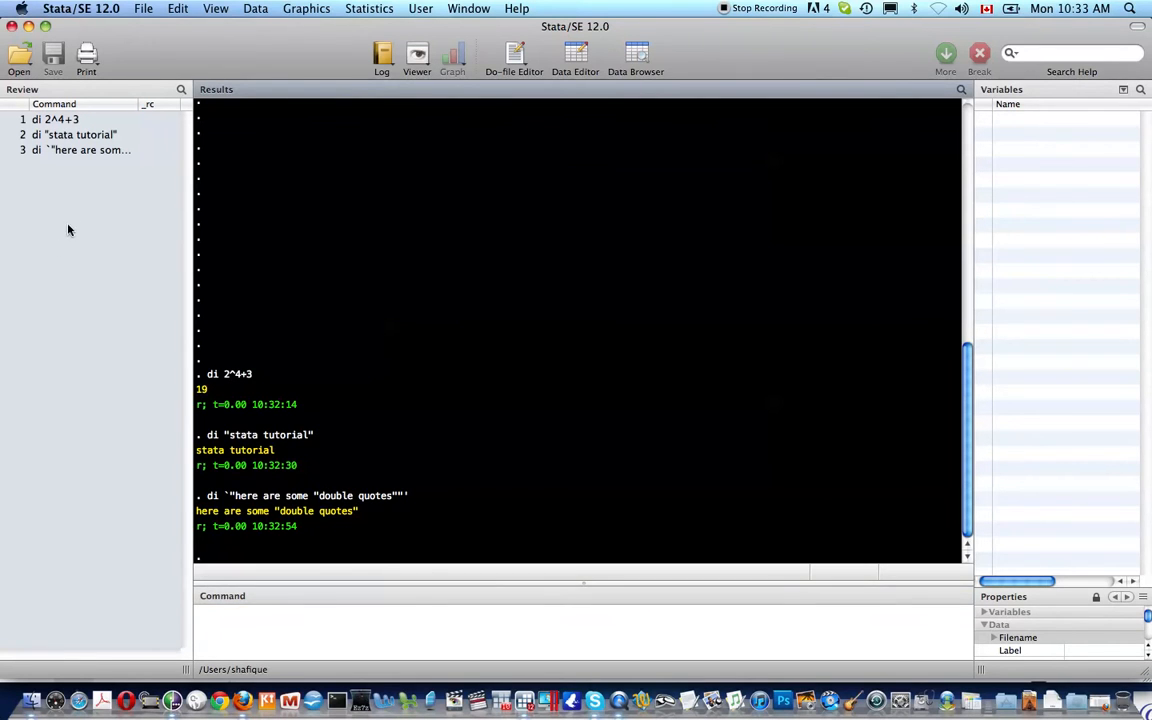
Step: Rerun the 2^4+3 calculation and the double-quotes display command from the command history
click(58, 119)
key(Return)
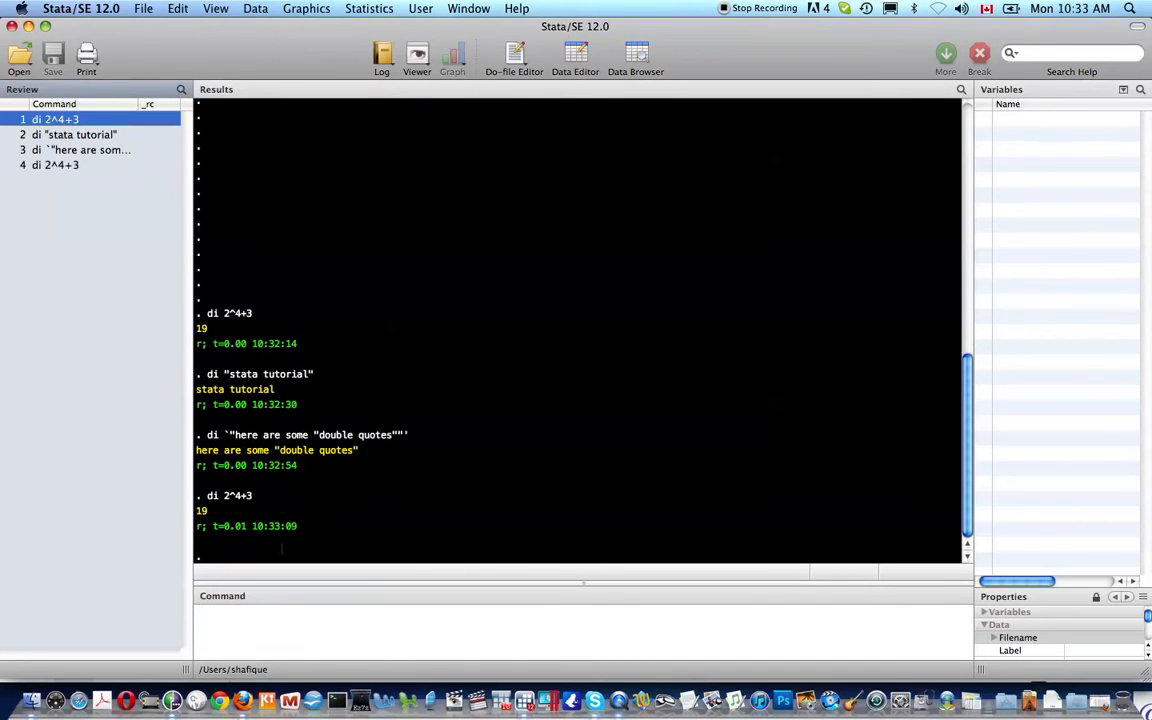
click(320, 640)
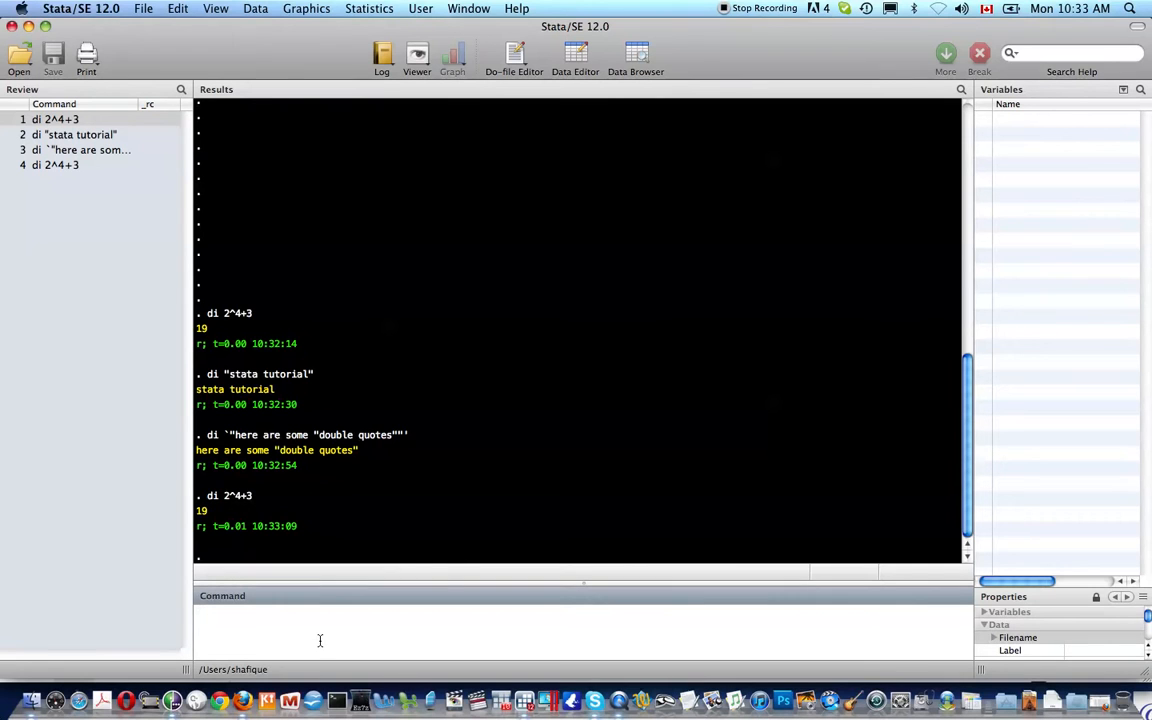
key(Page_Up)
key(Page_Up)
key(Return)
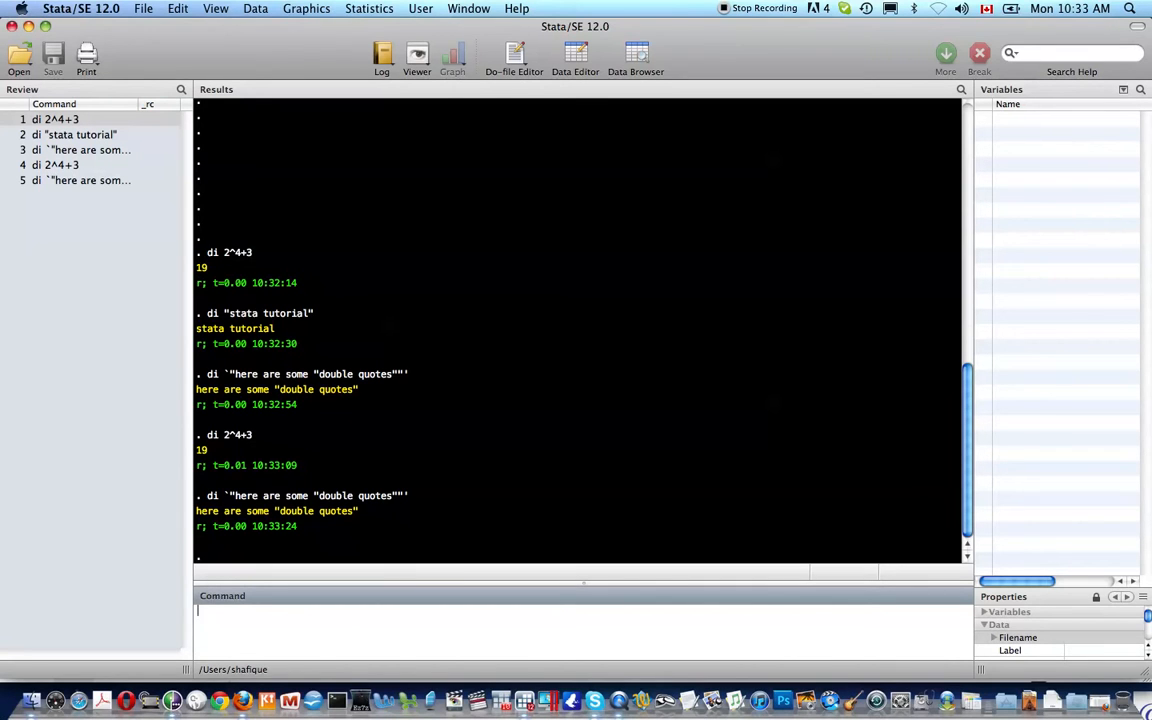
Step: Load the built-in example dataset auto with sysuse
text(sysuse atu)
key(BackSpace)
key(BackSpace)
text(uto)
key(Return)
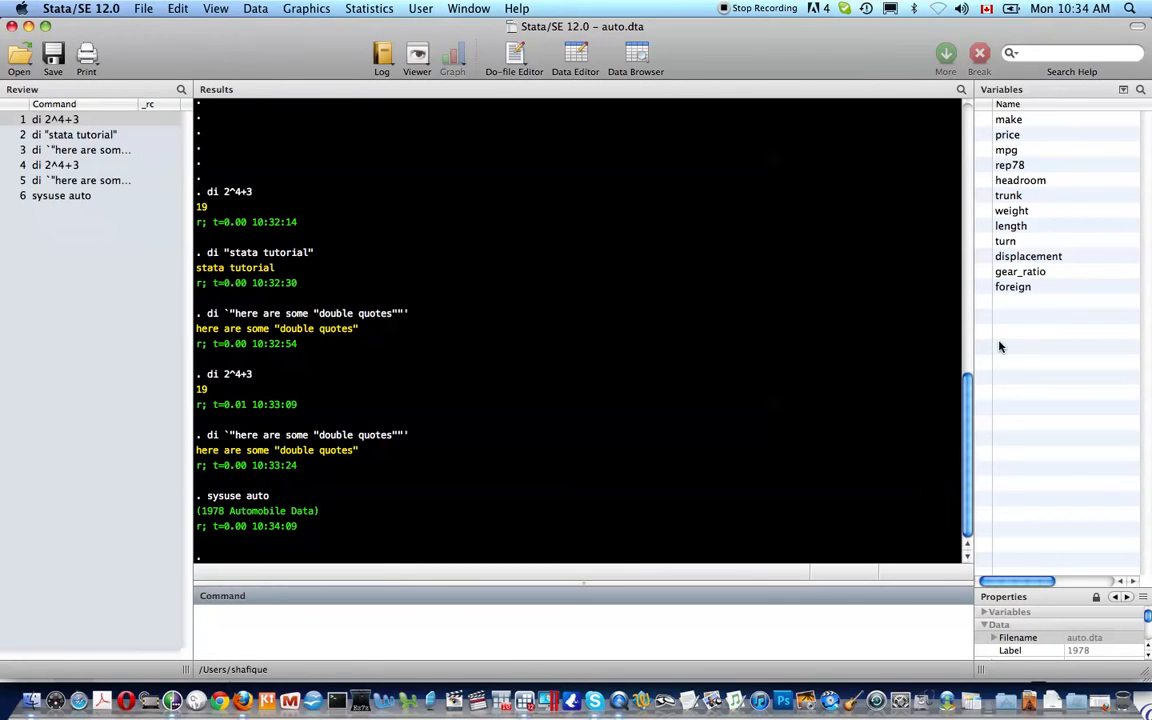
Step: Describe the loaded dataset's variables and list its attached notes
text(d)
key(Return)
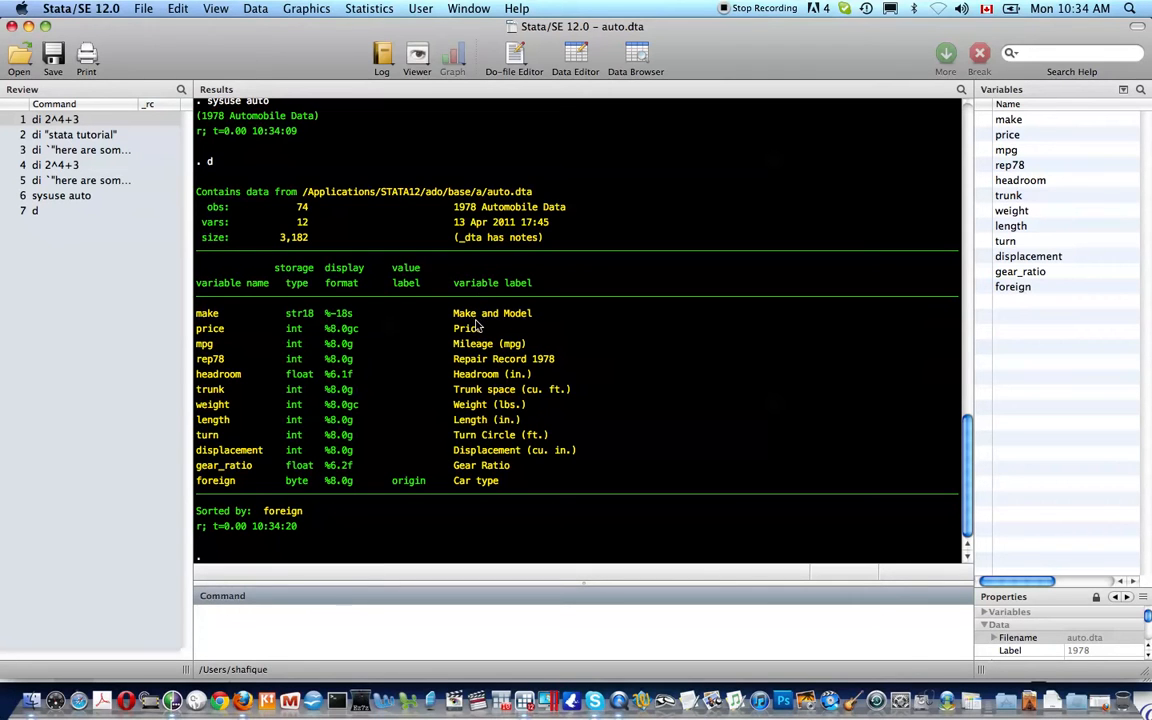
text(note)
key(Return)
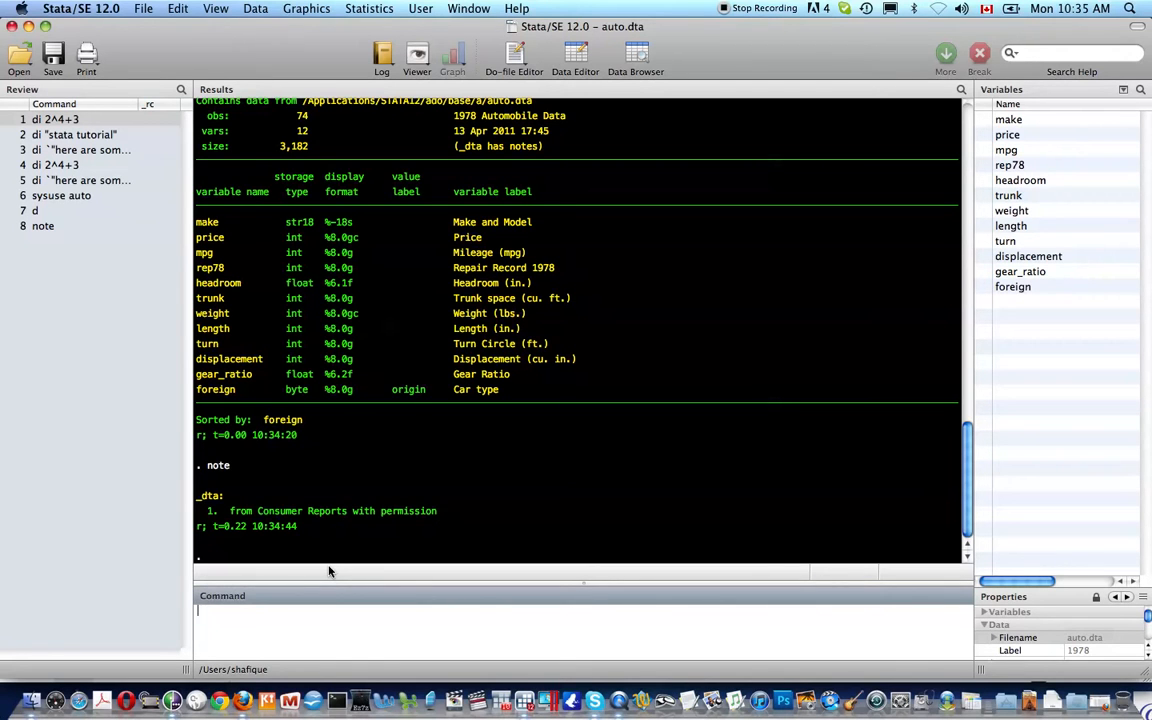
Step: Tabulate the frequencies of the variable foreign
text(tab)
text(eign)
key(Return)
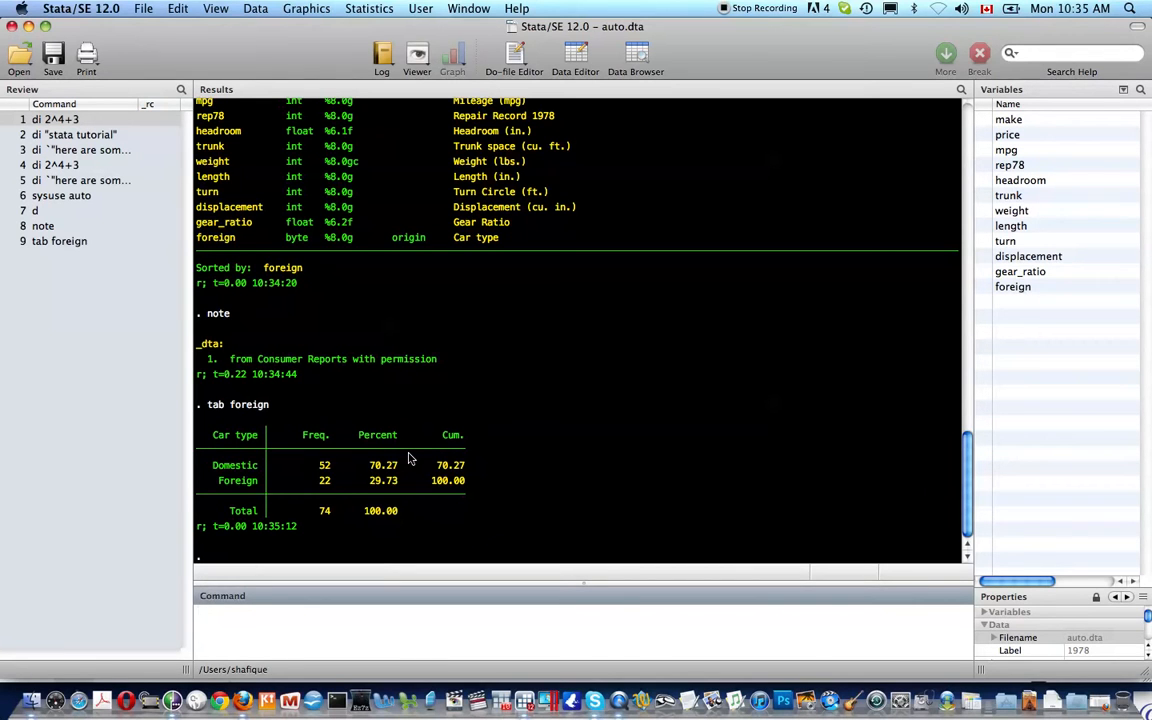
Step: Browse the dataset and examine the underlying values of the Domestic entries in the foreign column, rows 1 to 10
text(bro)
key(Return)
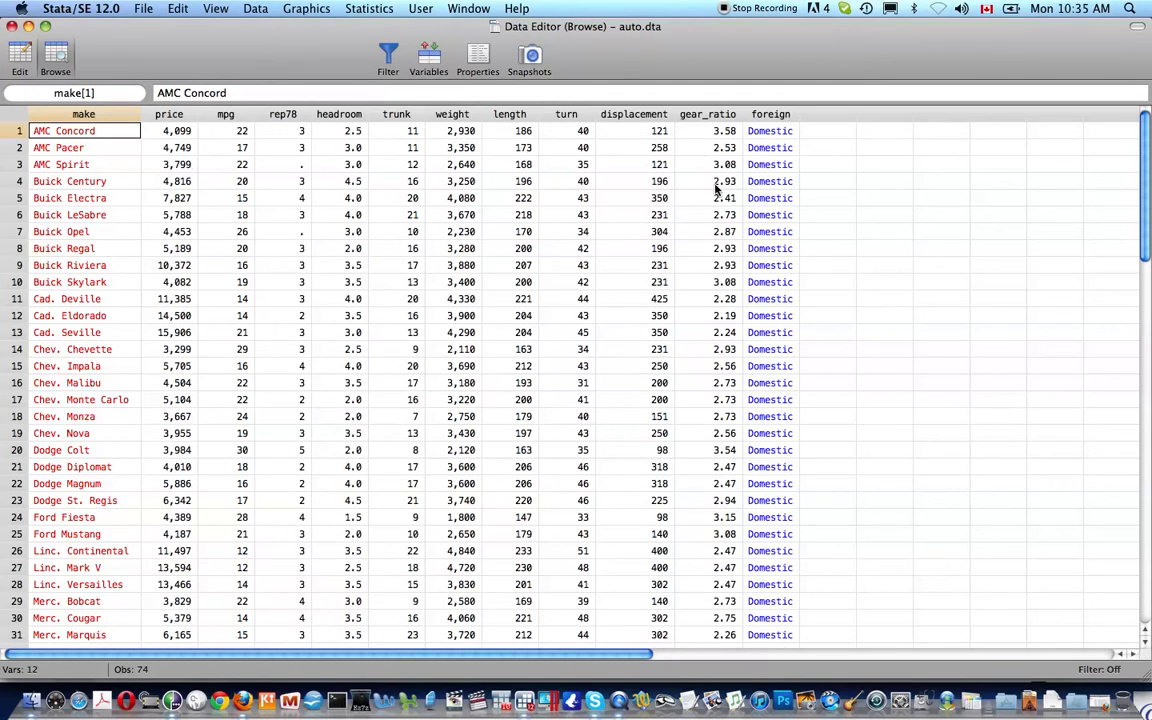
click(761, 133)
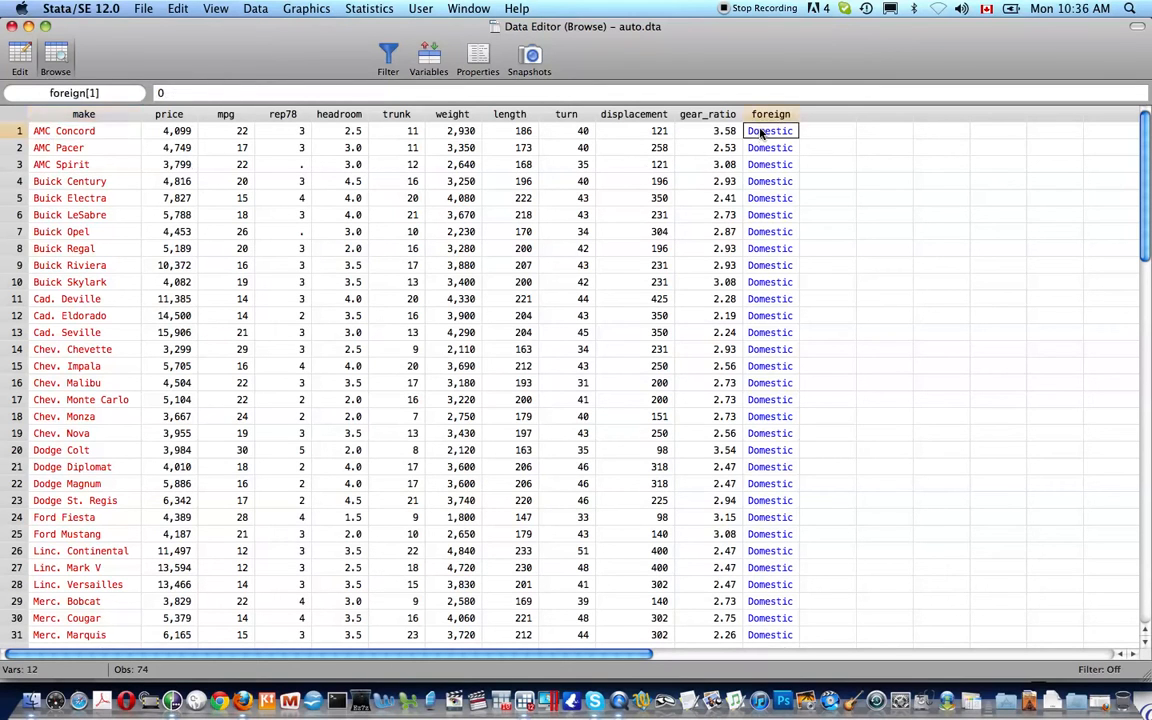
key(Down)
key(Down)
key(Down)
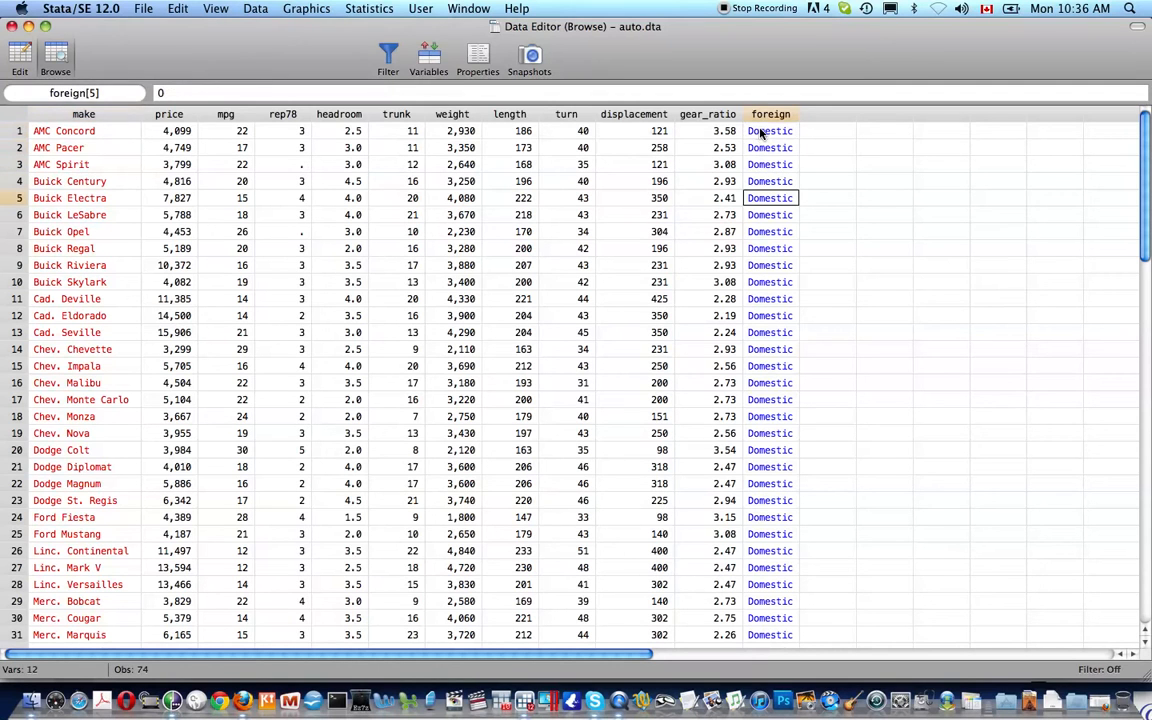
key(Up)
key(Up)
key(Up)
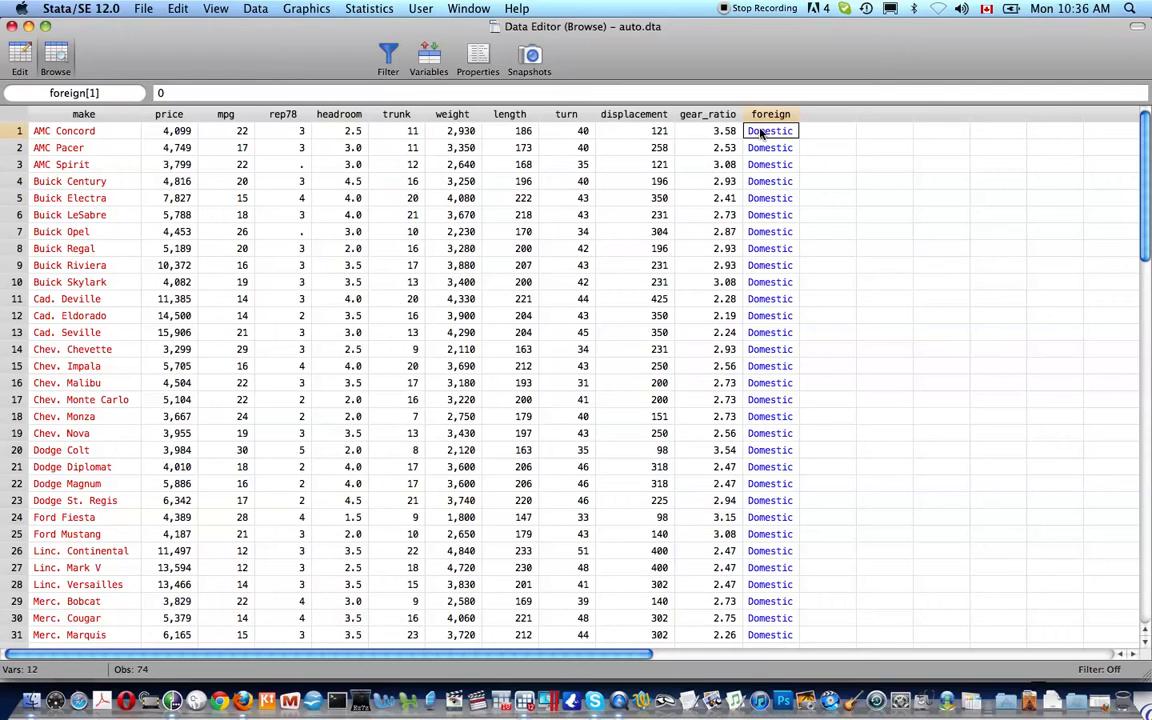
key(Down)
key(Down)
key(Down)
key(Down)
key(Down)
key(Down)
key(Down)
key(Down)
key(Down)
scroll(761, 133, down, 1)
scroll(761, 133, down, 13)
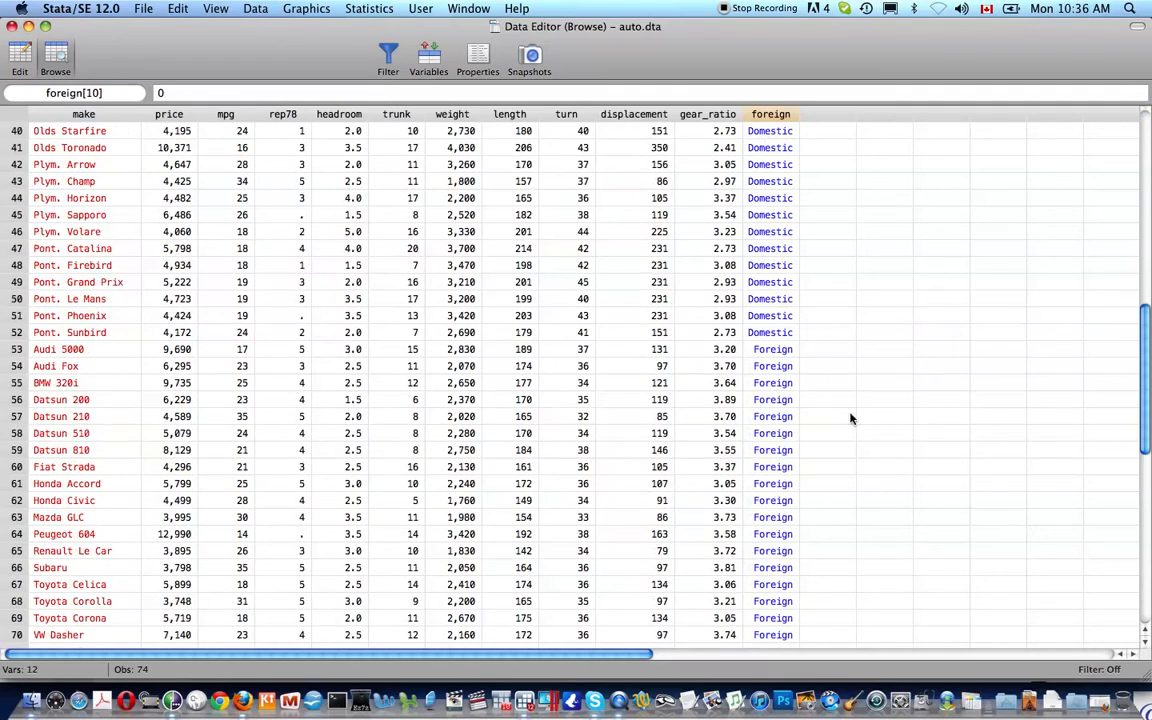
Step: Examine the underlying values of the Foreign entries in the foreign column around row 53, the Audi 5000
click(783, 352)
key(Down)
key(Up)
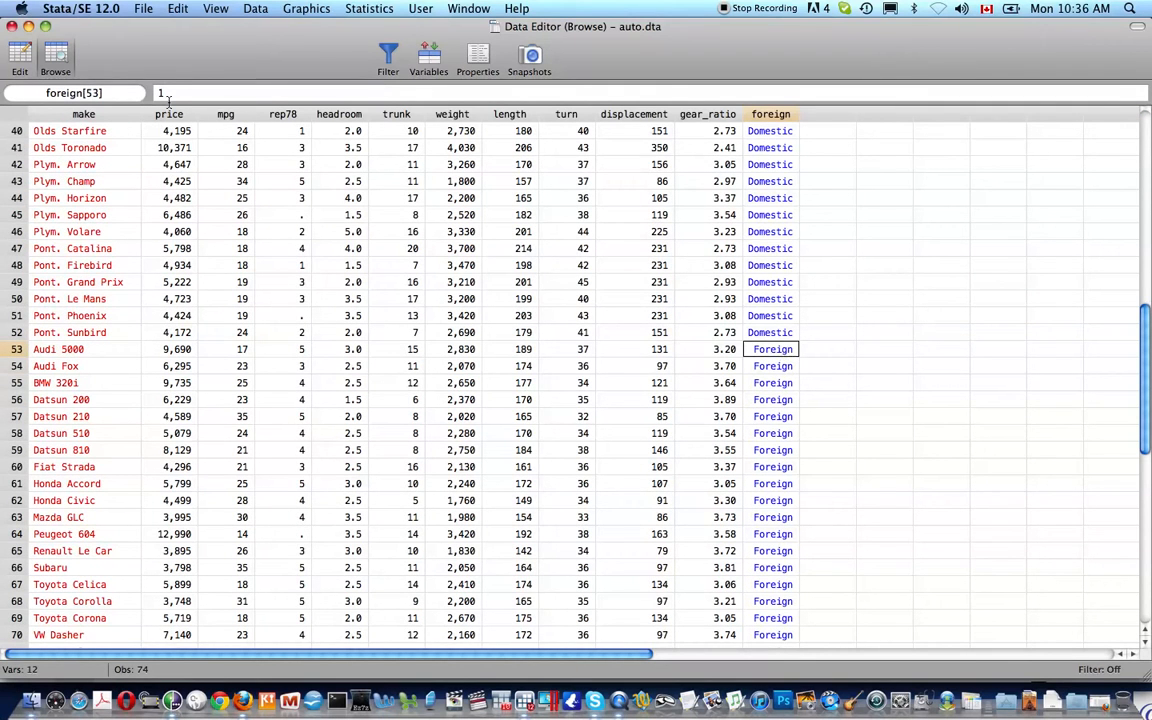
key(Down)
key(Down)
key(Down)
key(Up)
key(Up)
key(Up)
key(Up)
key(Down)
scroll(330, 300, up, 5)
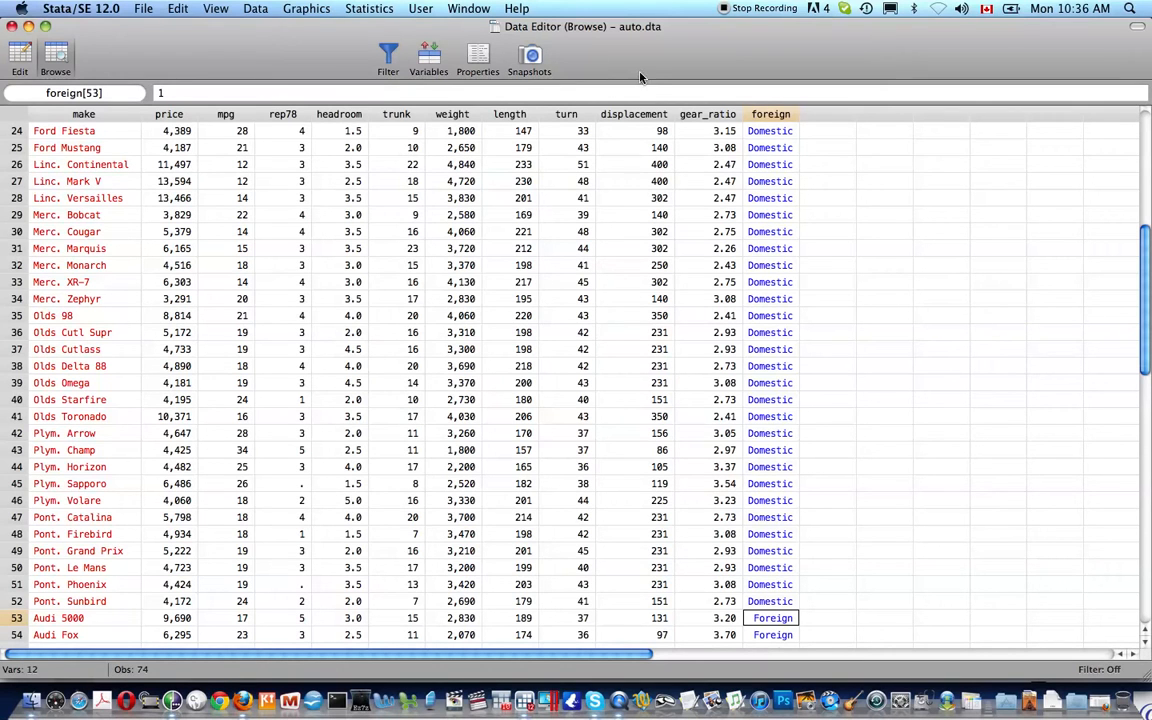
Step: Check the weight value in row 28, then close the data browser
click(568, 181)
click(450, 198)
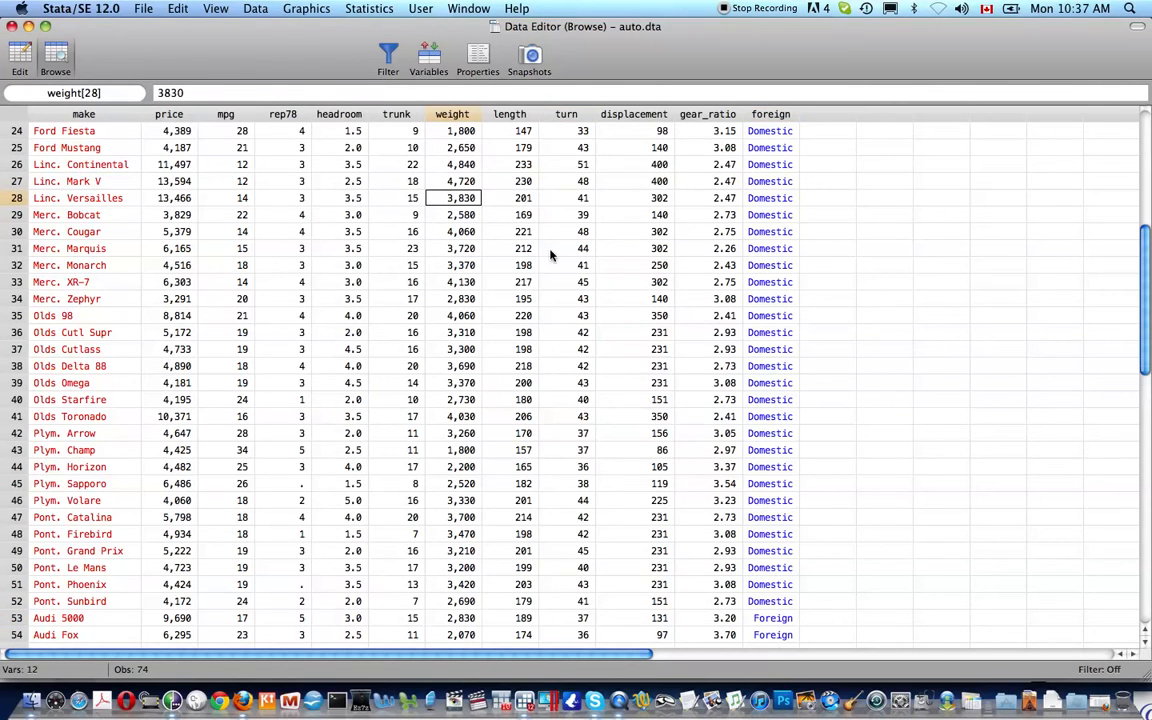
key(super+w)
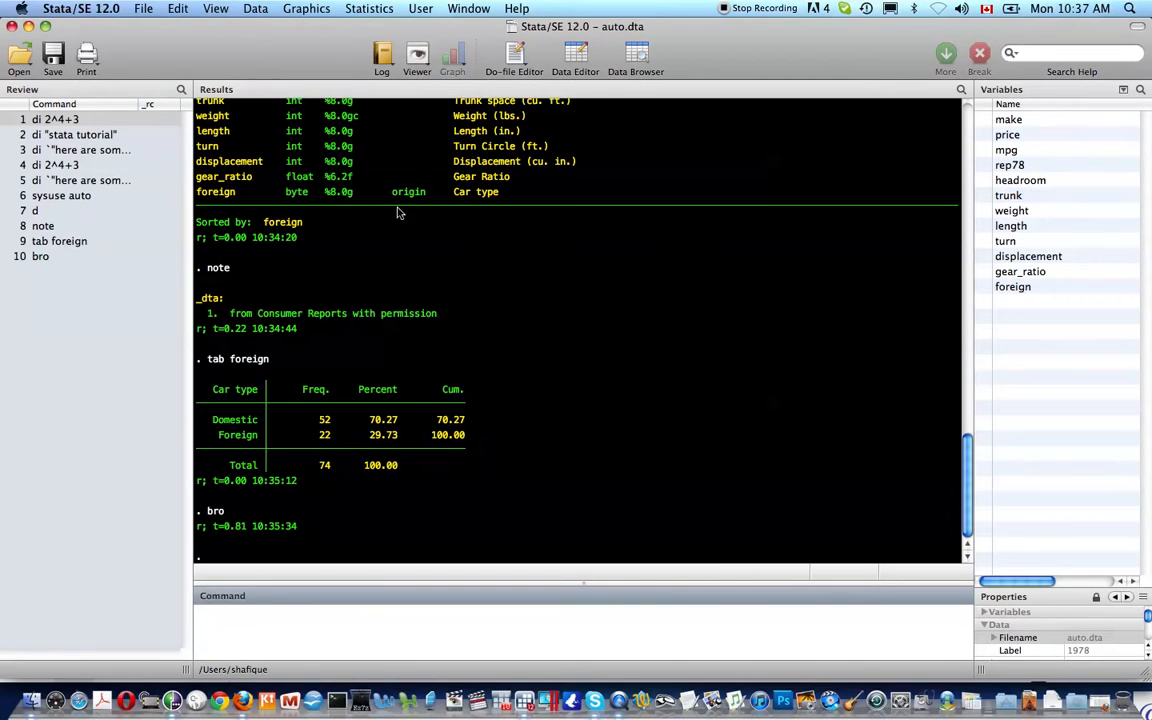
Step: List all value labels in the dataset, then only the value label origin
text(label list)
key(Return)
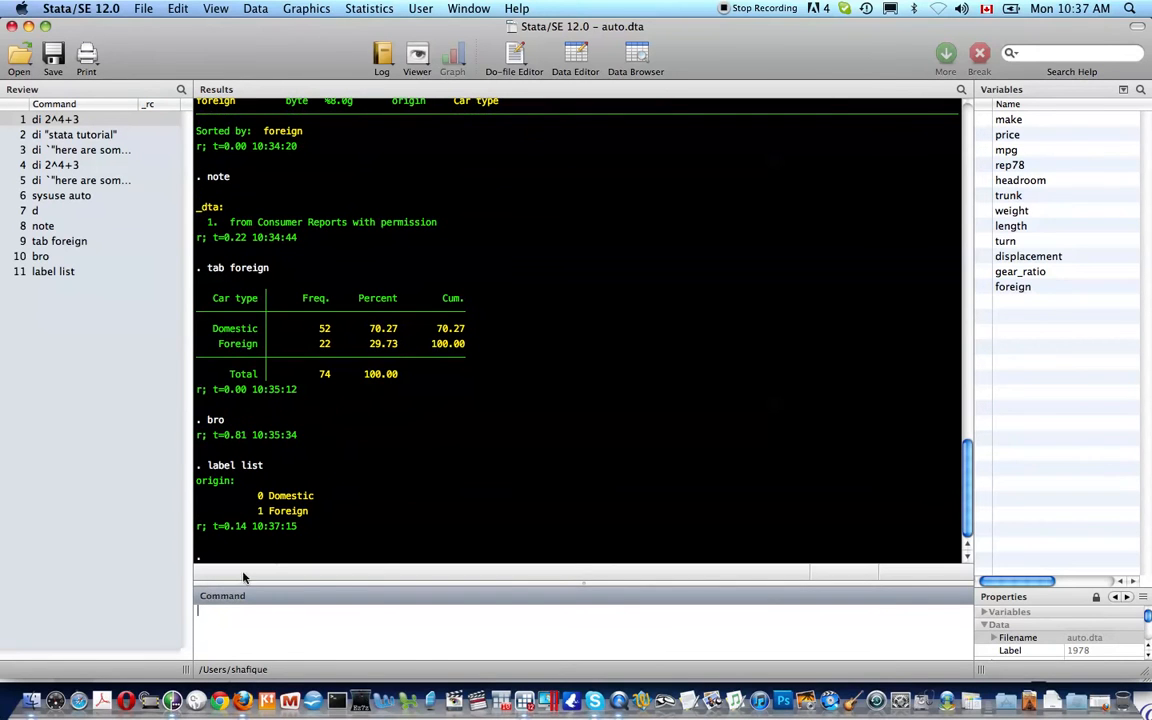
text(label list orign)
key(Return)
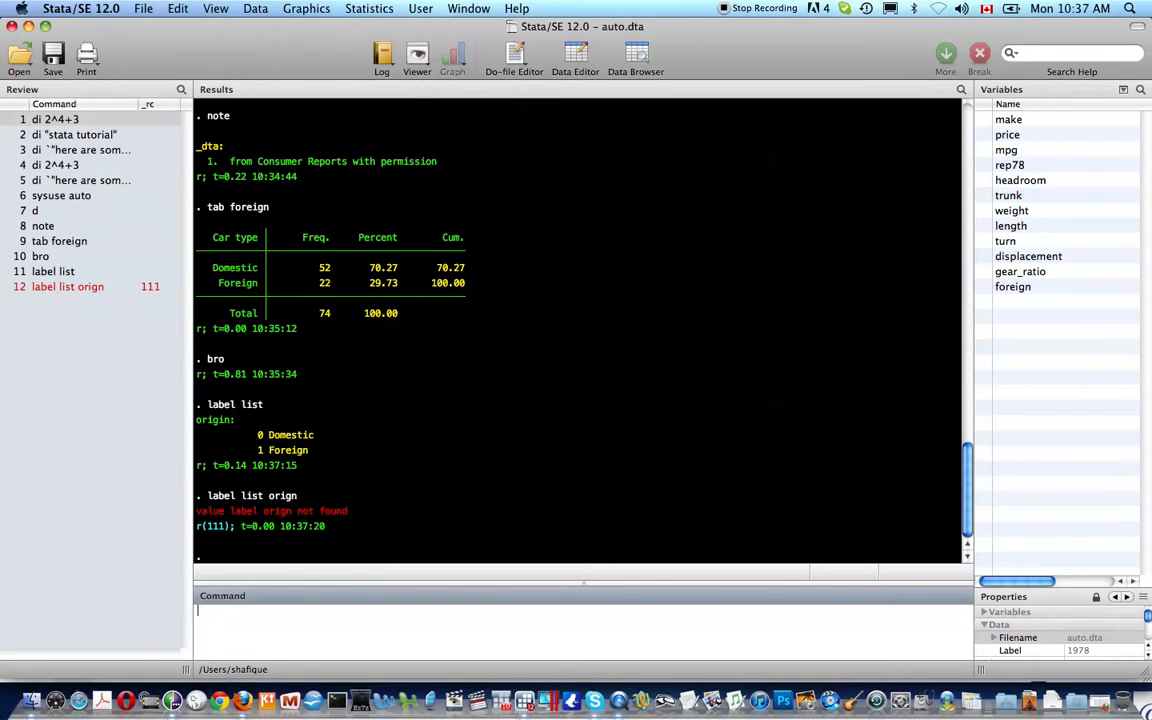
key(Page_Up)
text(ist orign)
key(Return)
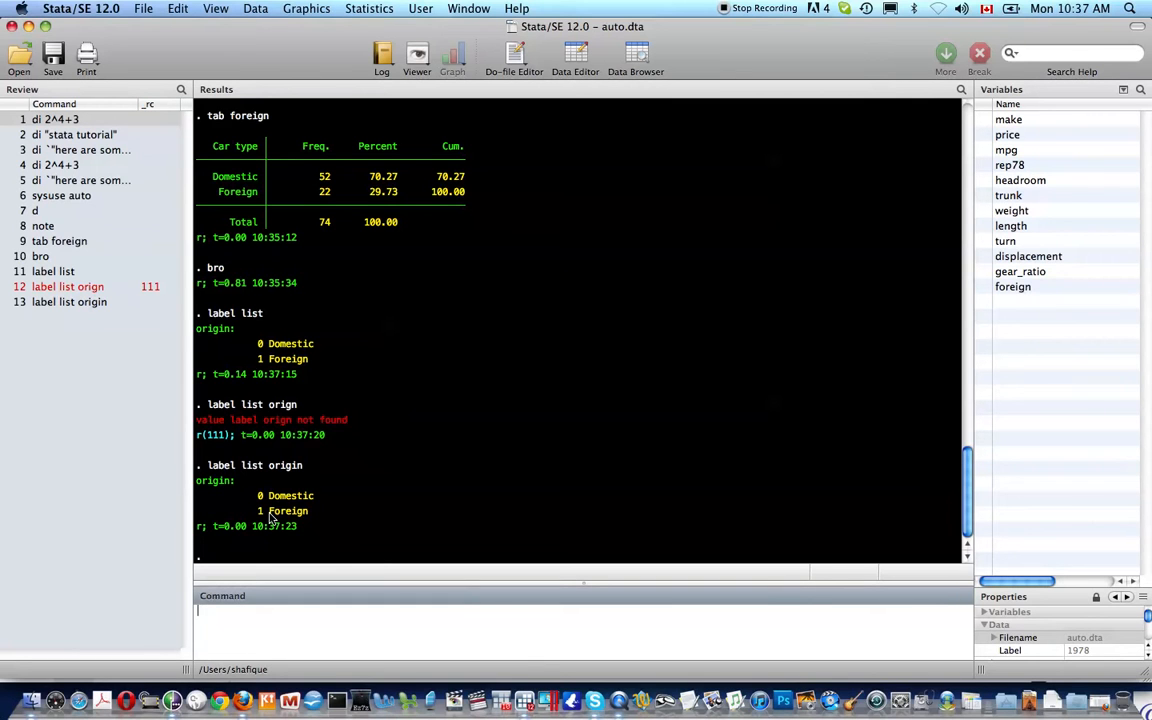
Step: Describe the dataset again and generate a new variable gallons filled with missing values (.)
text(d)
key(Return)
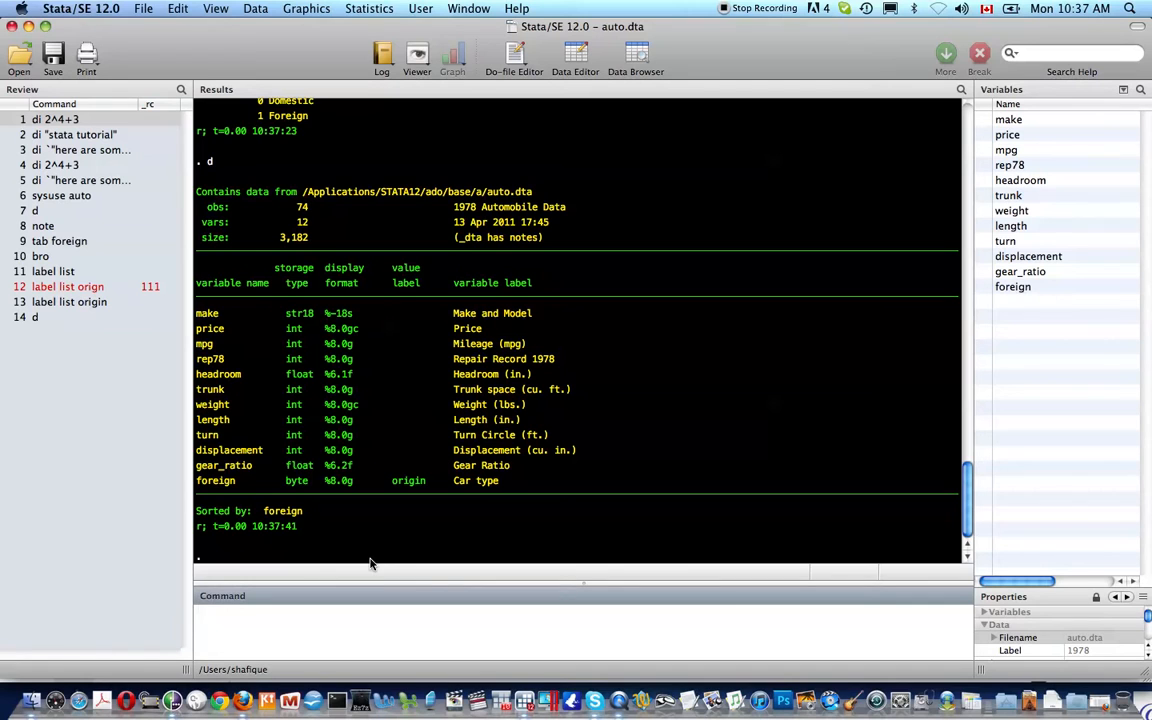
text(gen gallons = 5)
key(BackSpace)
text(.)
key(Return)
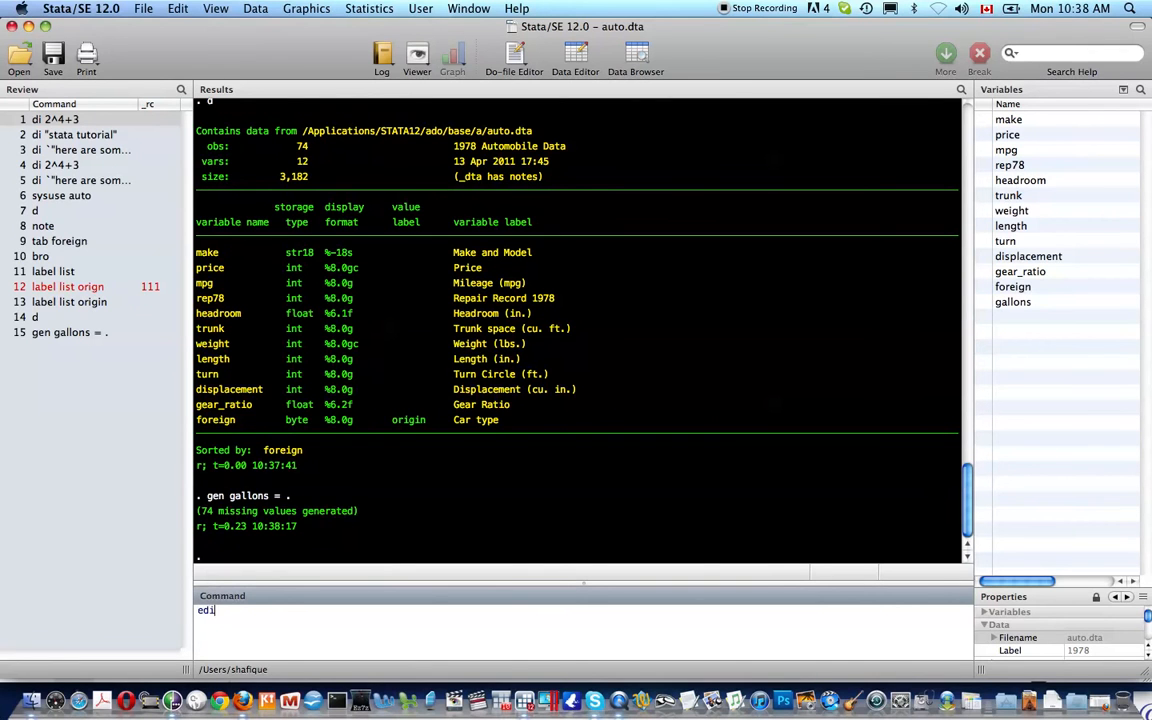
Step: Open the dataset for editing and set gallons to 5 in rows 1, 2 and 4
key(super+8)
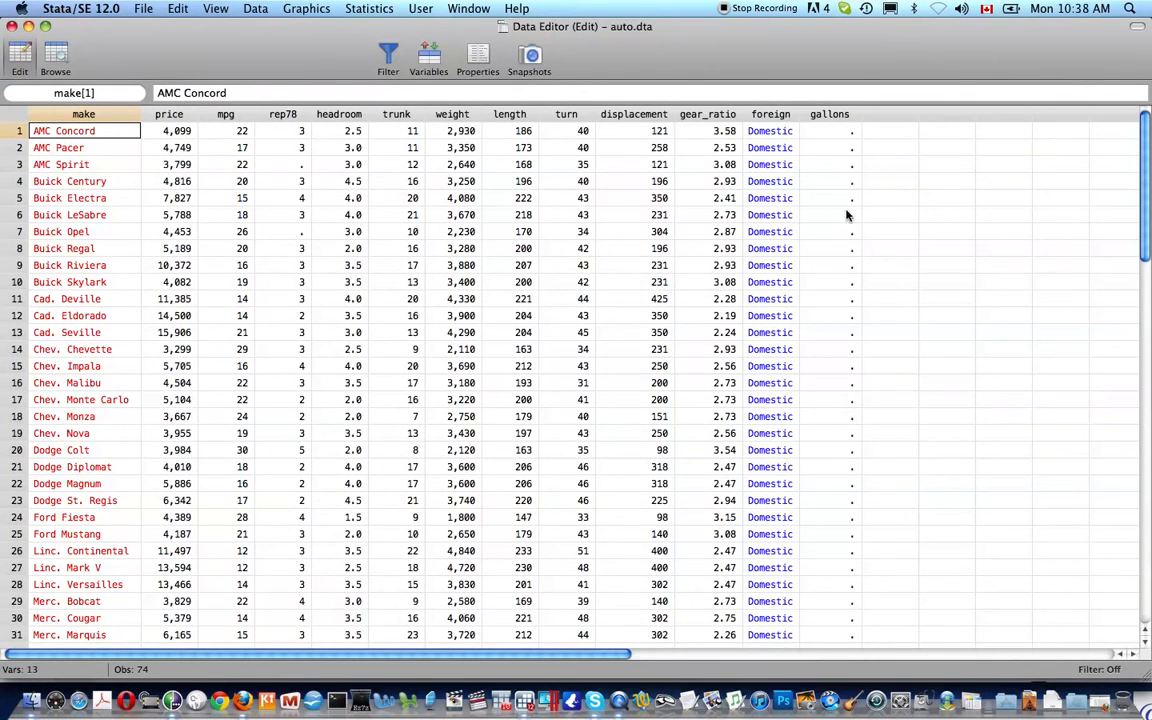
click(833, 133)
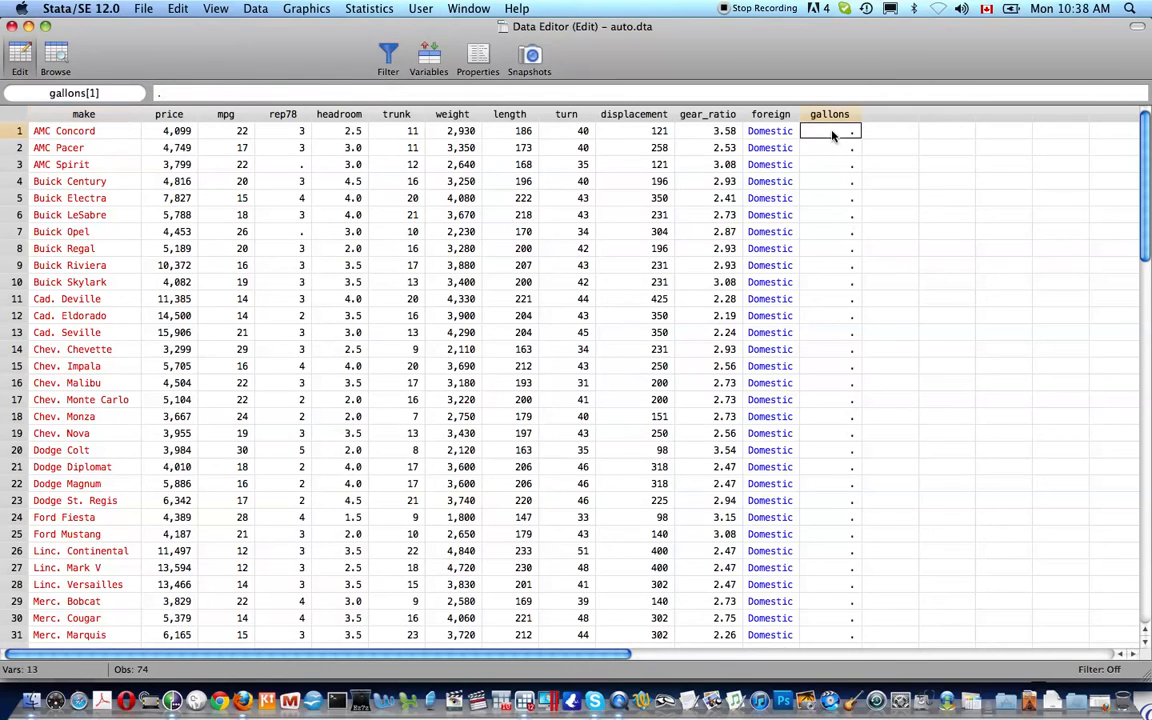
text(5)
key(Return)
text(5)
text(5)
key(Return)
key(Return)
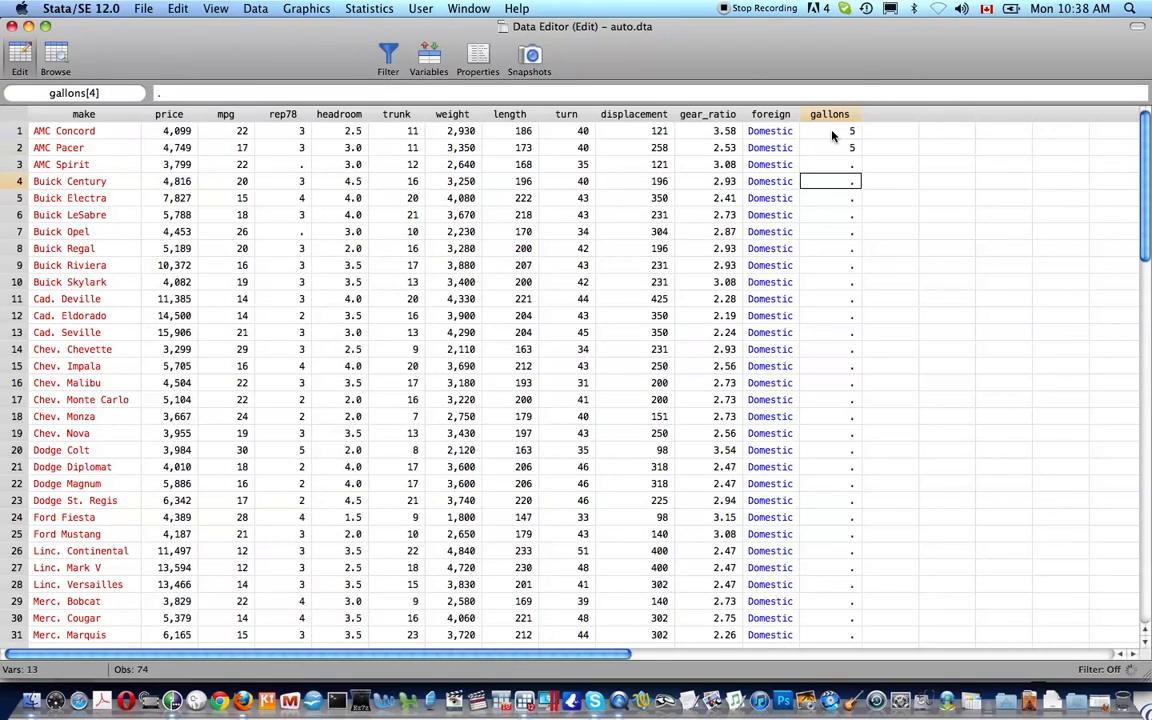
text(5)
key(Return)
Step: Set gallons to 6 in rows 3 and 6, 8 in row 7 and 3 in row 8
key(Up)
key(Up)
text(6)
key(Return)
key(Return)
key(Return)
text(6)
key(Return)
text(8)
key(Return)
text(3)
key(Return)
Step: Look over the edited gallons column, close the data editor and review the replace commands logged in the results
scroll(832, 136, down, 15)
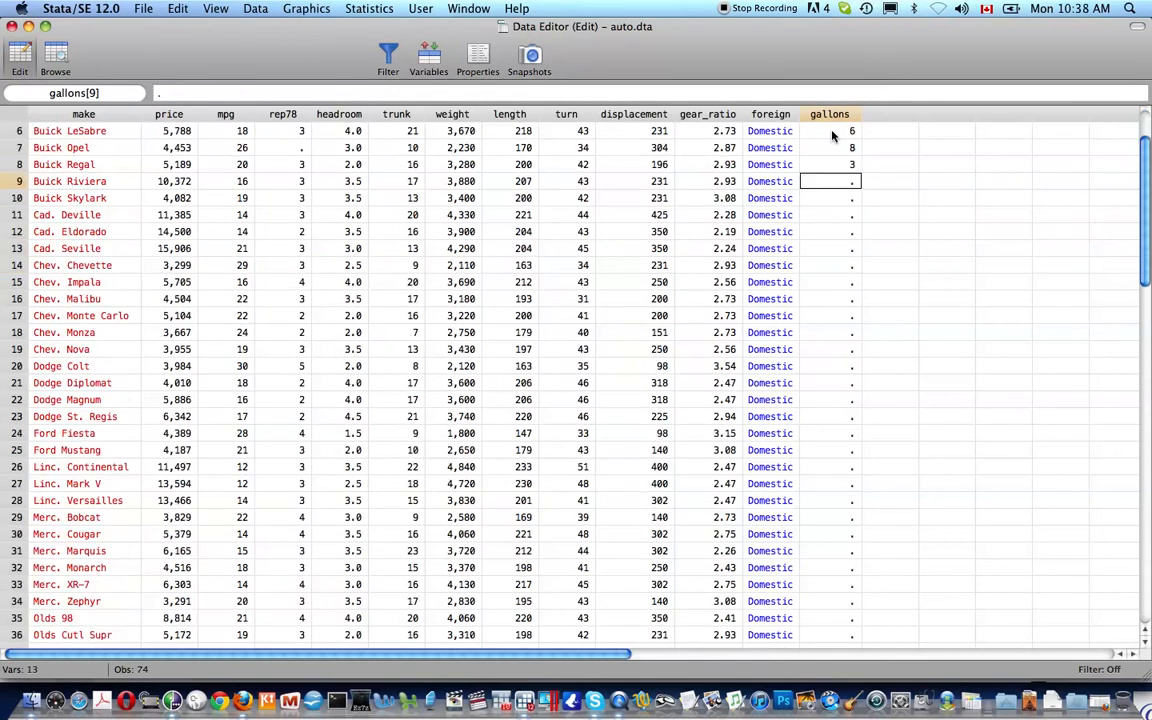
scroll(832, 136, up, 8)
scroll(832, 136, up, 10)
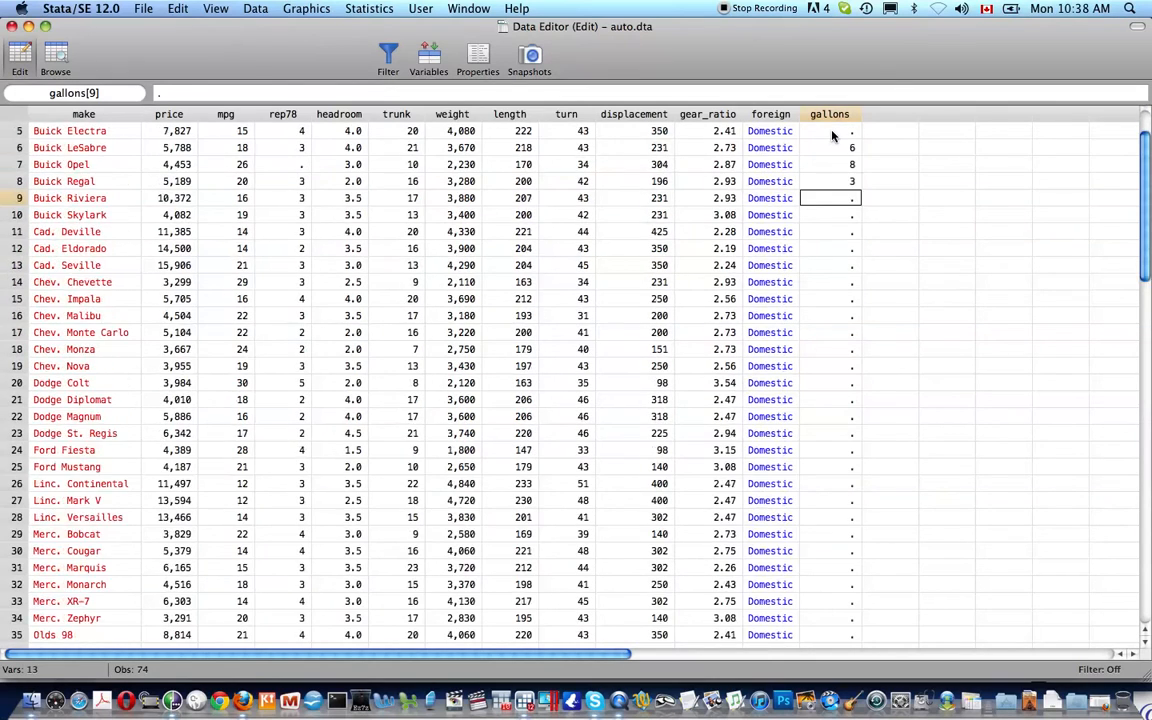
key(super+w)
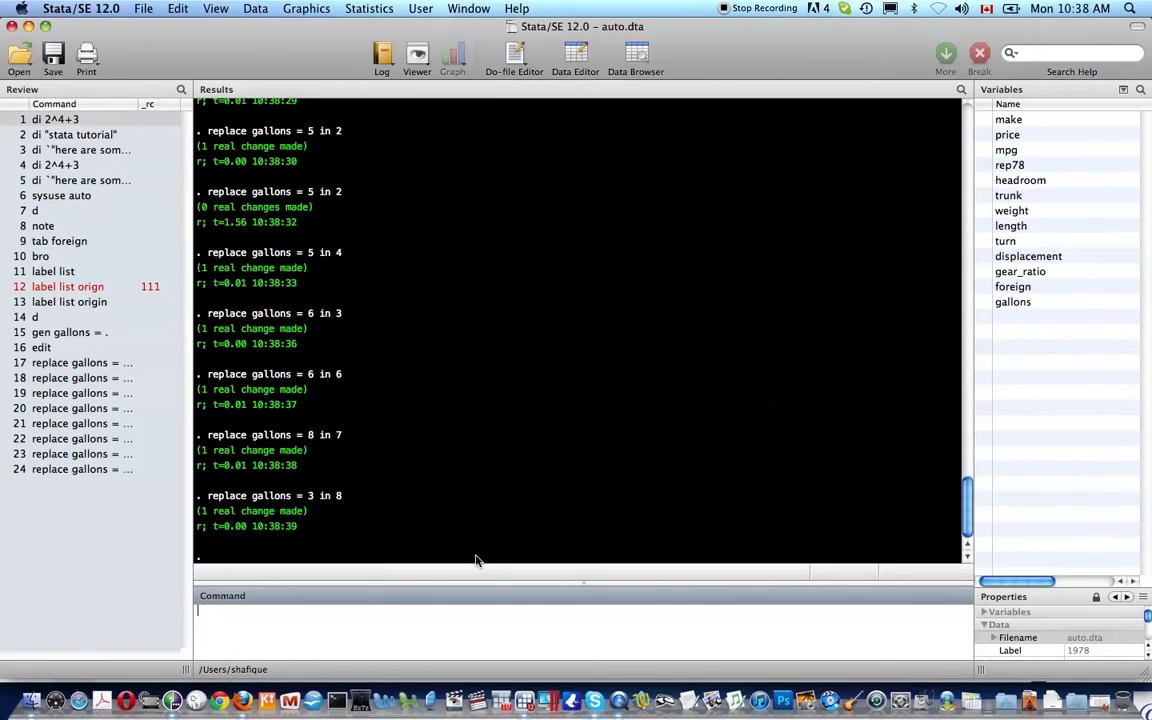
scroll(321, 457, up, 1)
scroll(321, 457, up, 5)
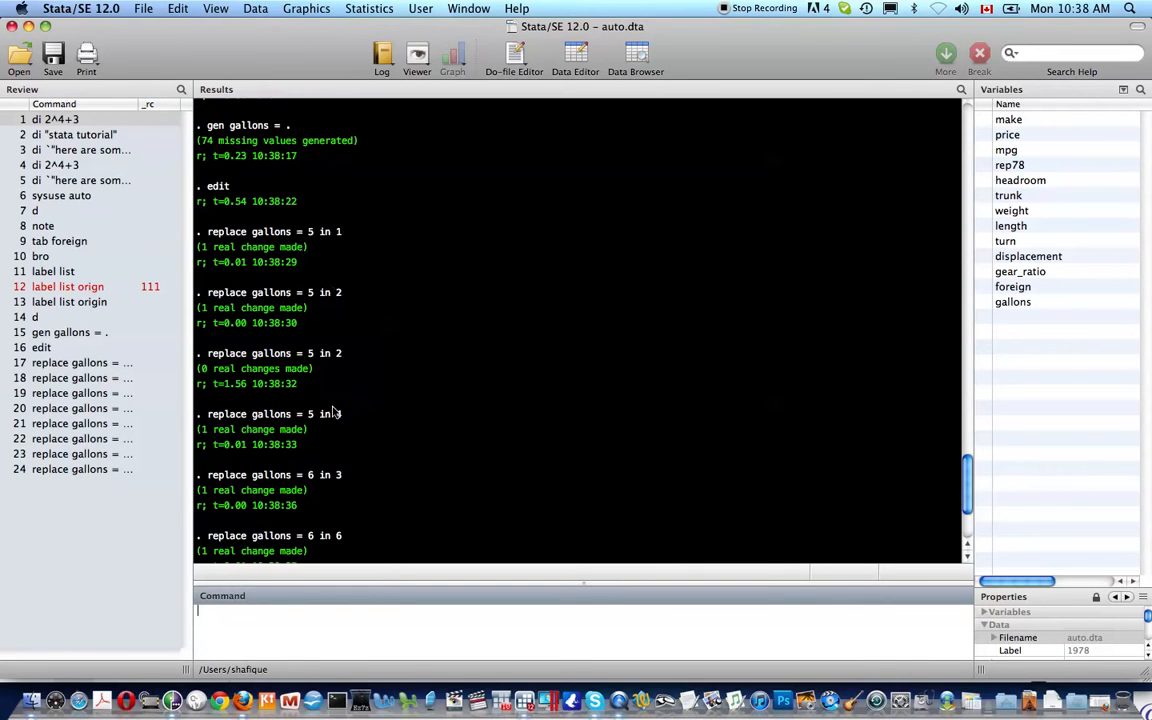
scroll(332, 435, down, 4)
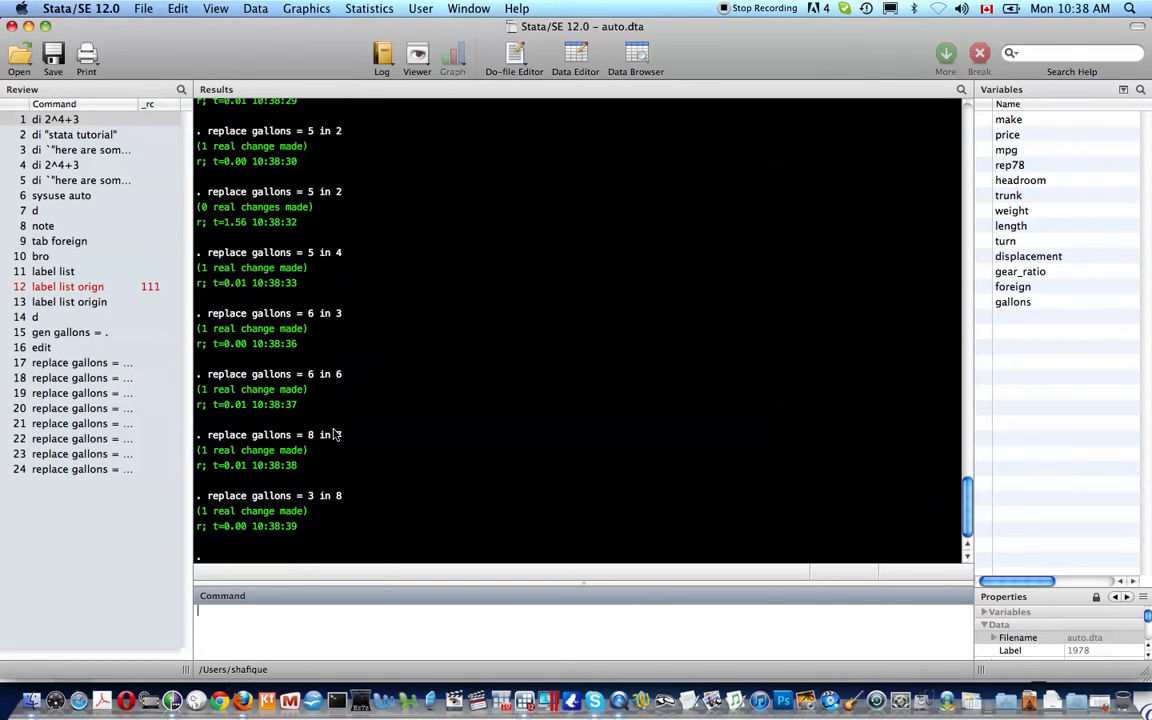
Step: Replace gallons with 5 for every observation in the dataset
text(replace gallons = )
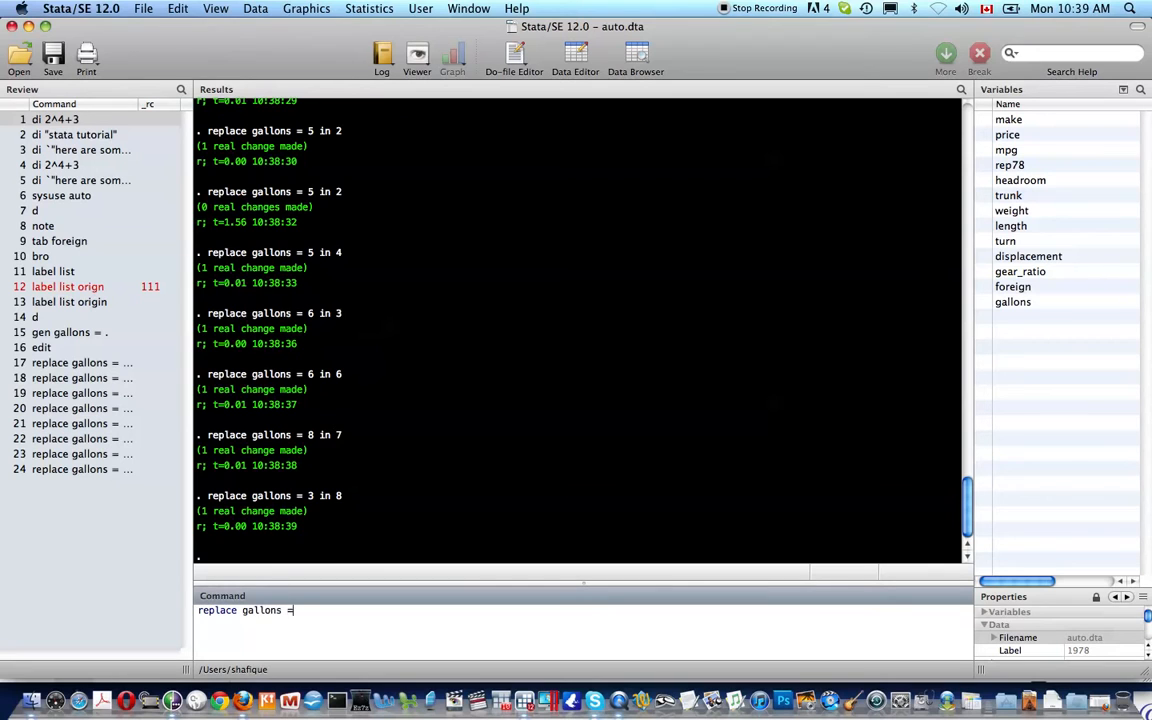
text(5)
key(Return)
Step: Browse the dataset to check the gallons column through all rows, and close the data browser
text(bro)
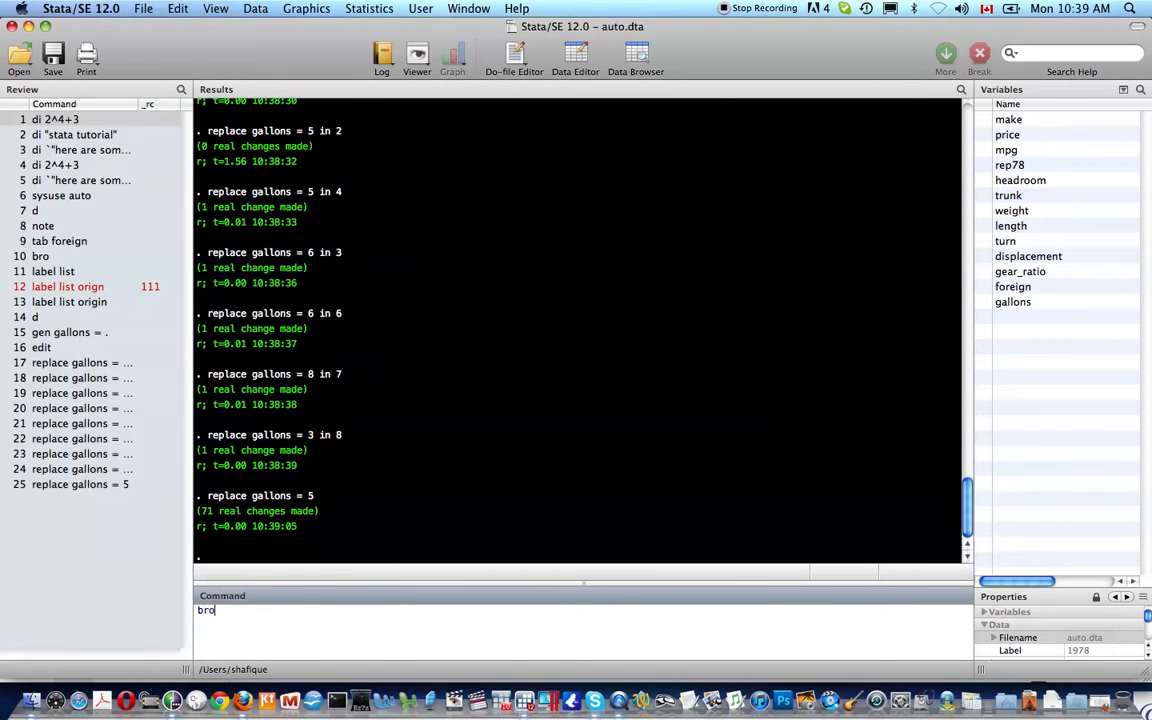
key(Return)
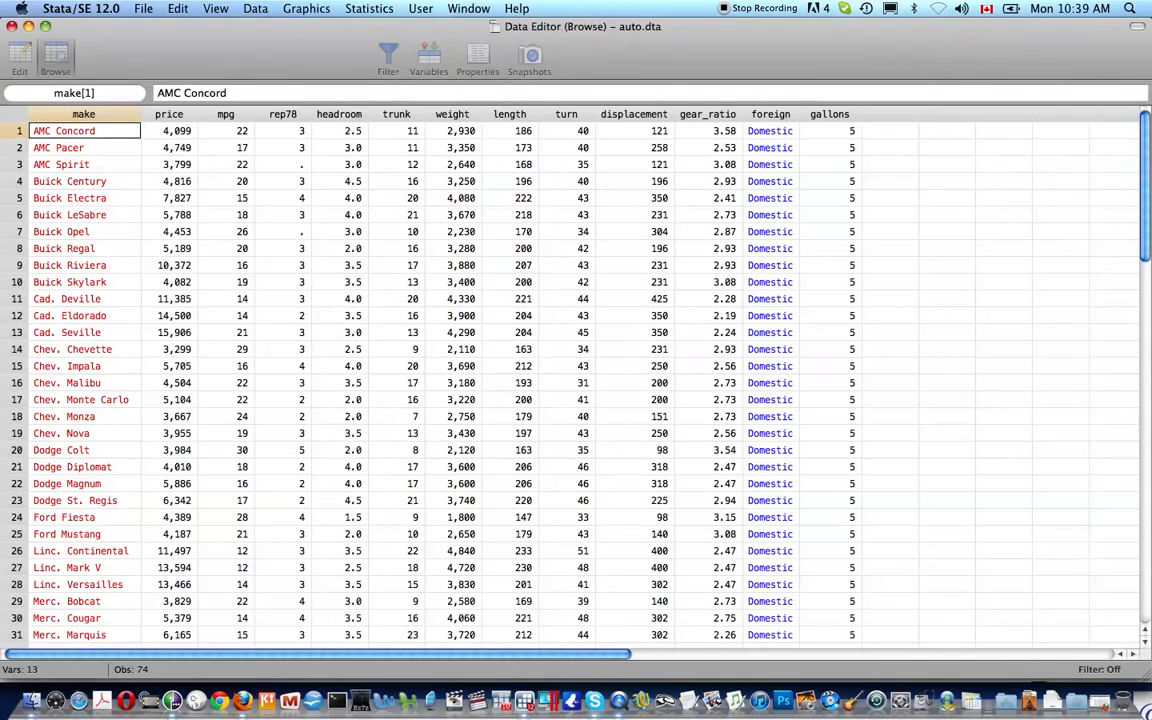
scroll(813, 210, down, 1)
scroll(813, 210, down, 20)
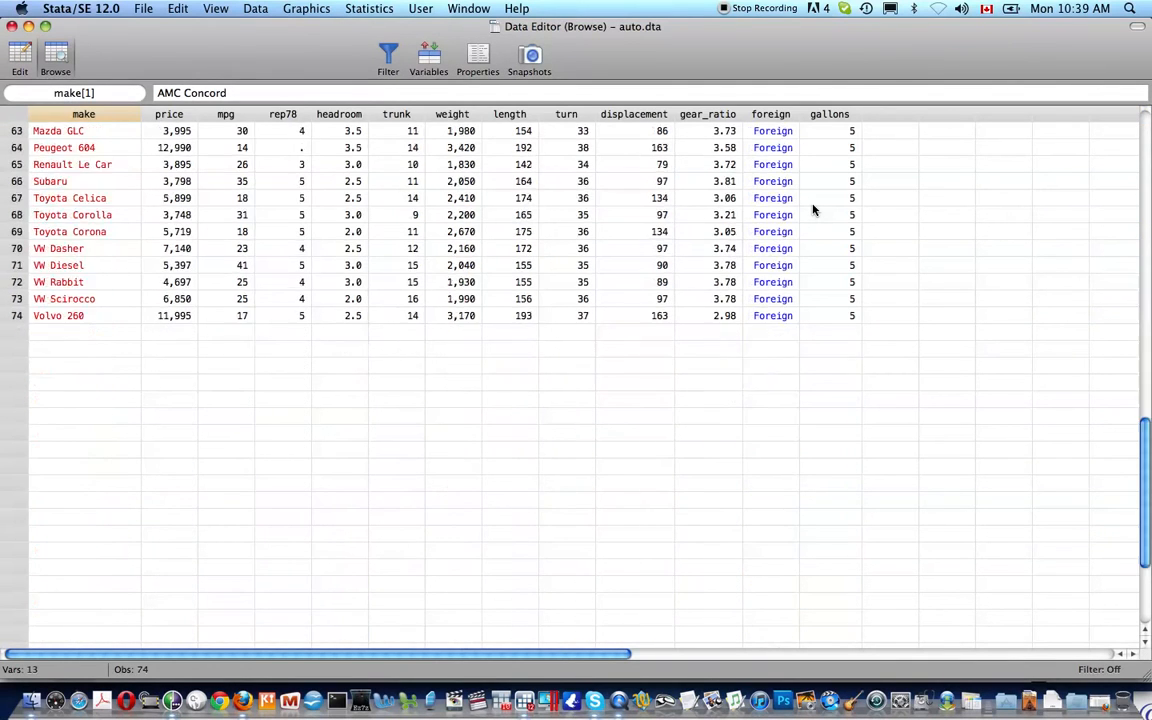
scroll(813, 210, up, 20)
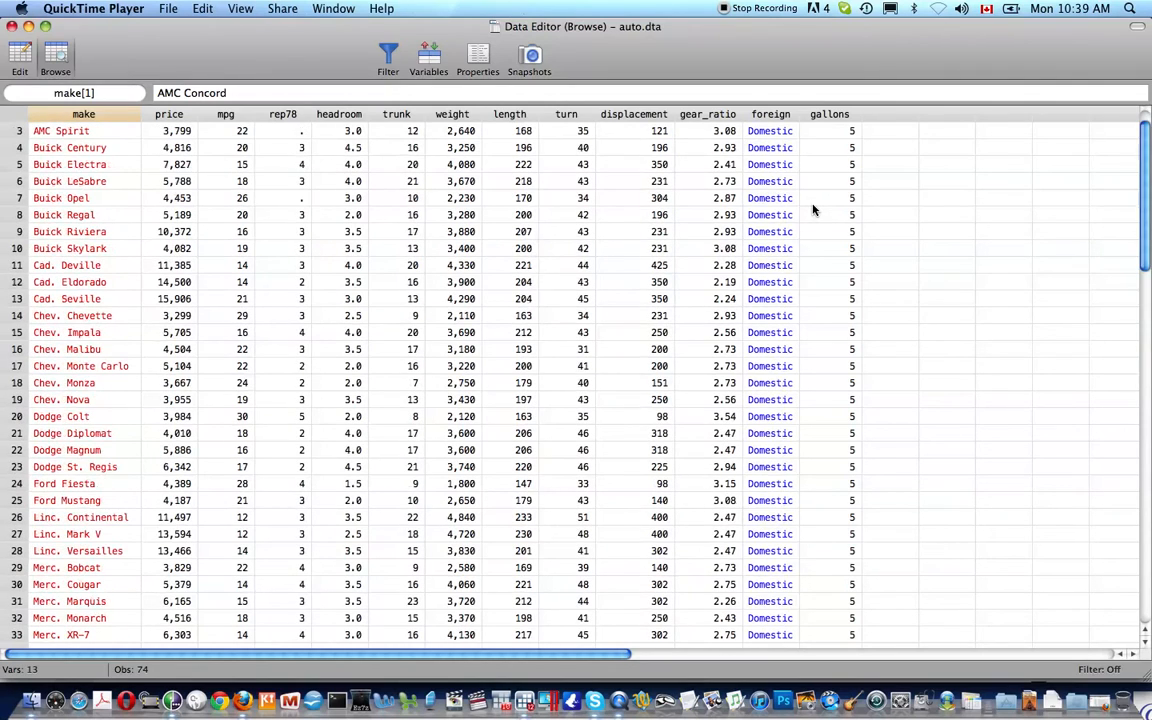
scroll(813, 210, up, 2)
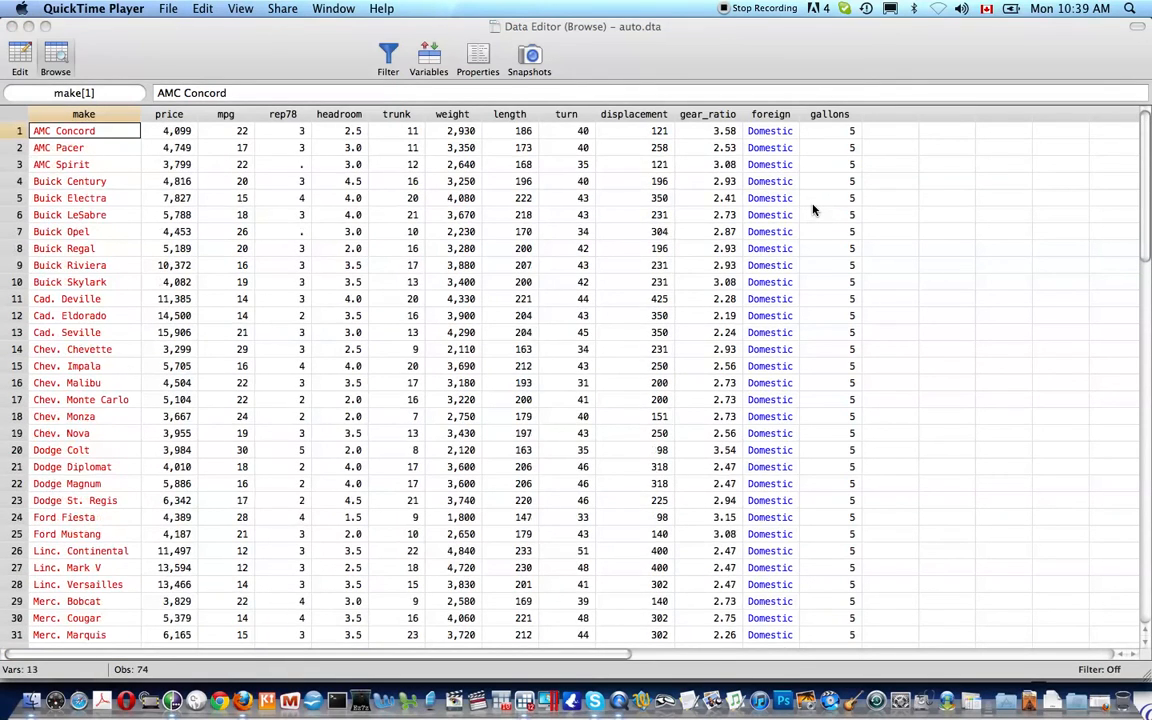
scroll(813, 210, right, 2)
scroll(813, 210, left, 2)
click(745, 32)
key(super+w)
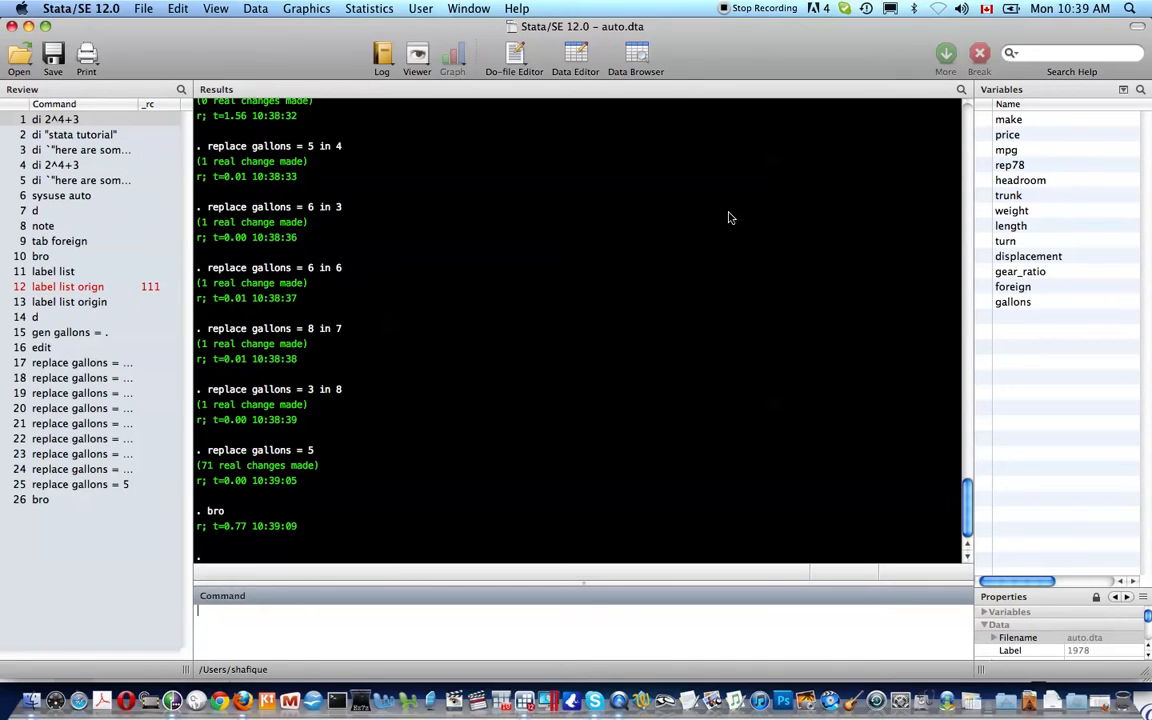
Step: Label the variable gallons "Gallons of gasoline available for use", enclosing the text in compound quotes
text(label var gallons "")
key(Left)
text(`)
key(Right)
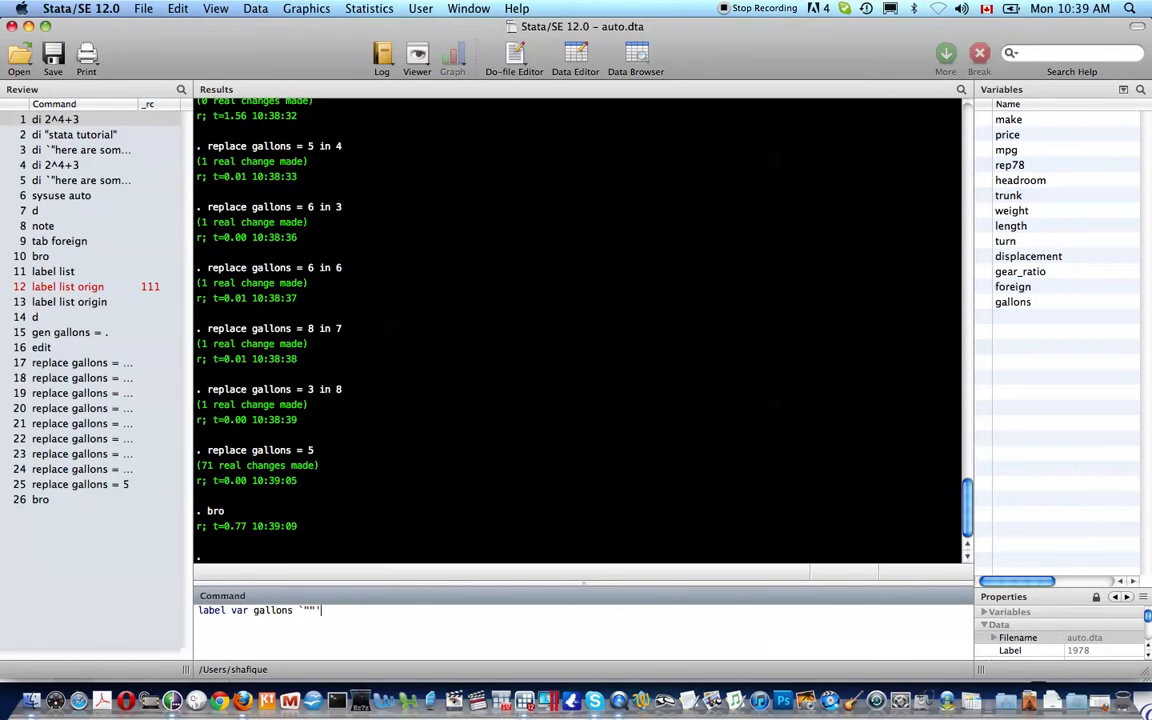
text(Gallons of gasoline available for )
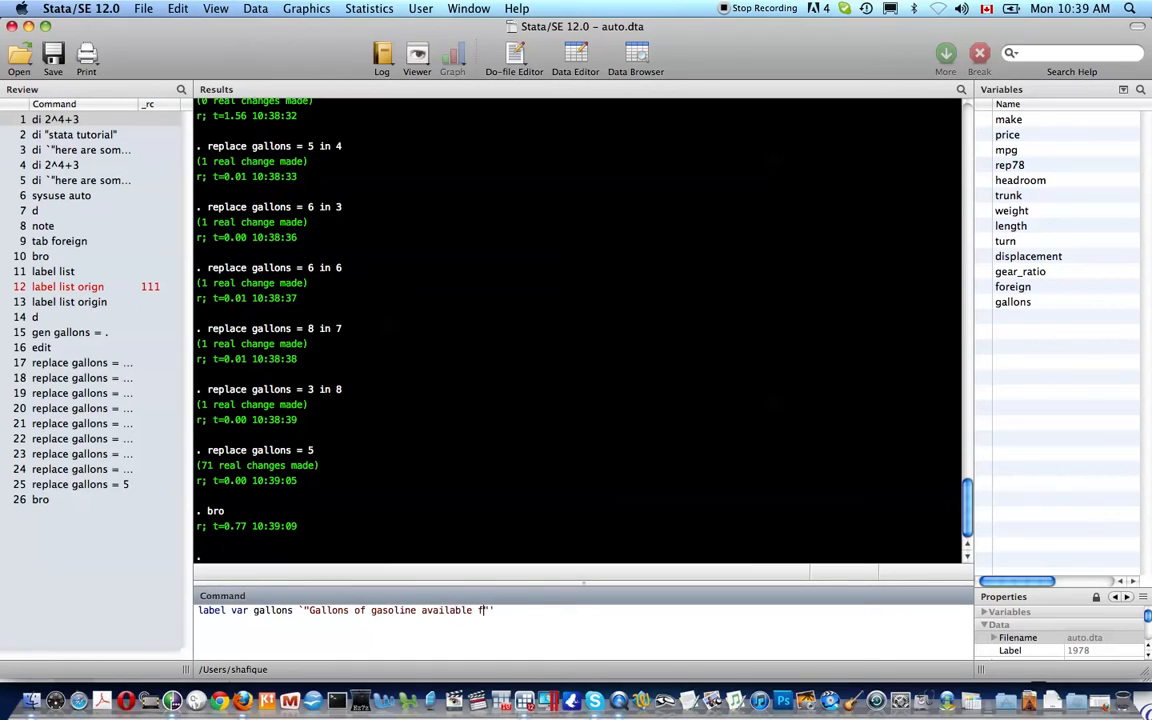
text(consumptio)
key(BackSpace)
key(BackSpace)
key(BackSpace)
key(BackSpace)
key(BackSpace)
key(BackSpace)
key(BackSpace)
key(BackSpace)
key(BackSpace)
key(BackSpace)
text(use)
key(Return)
Step: Describe the dataset to check the variable label on gallons
text(d)
key(Return)
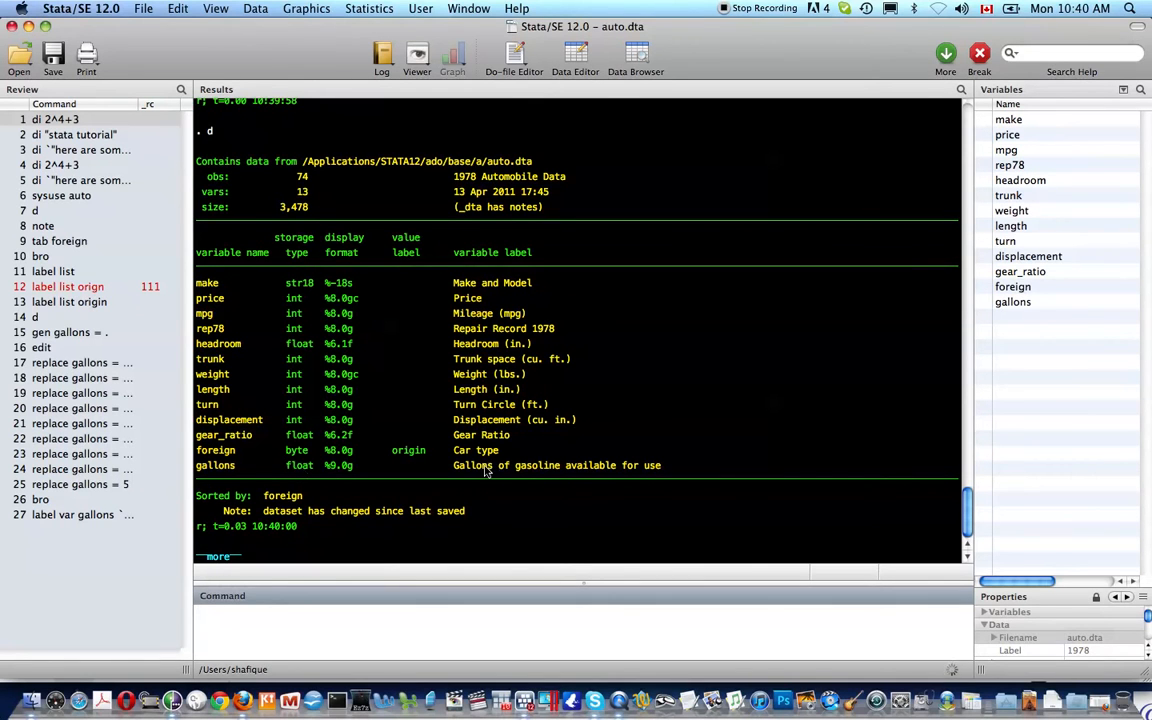
key(space)
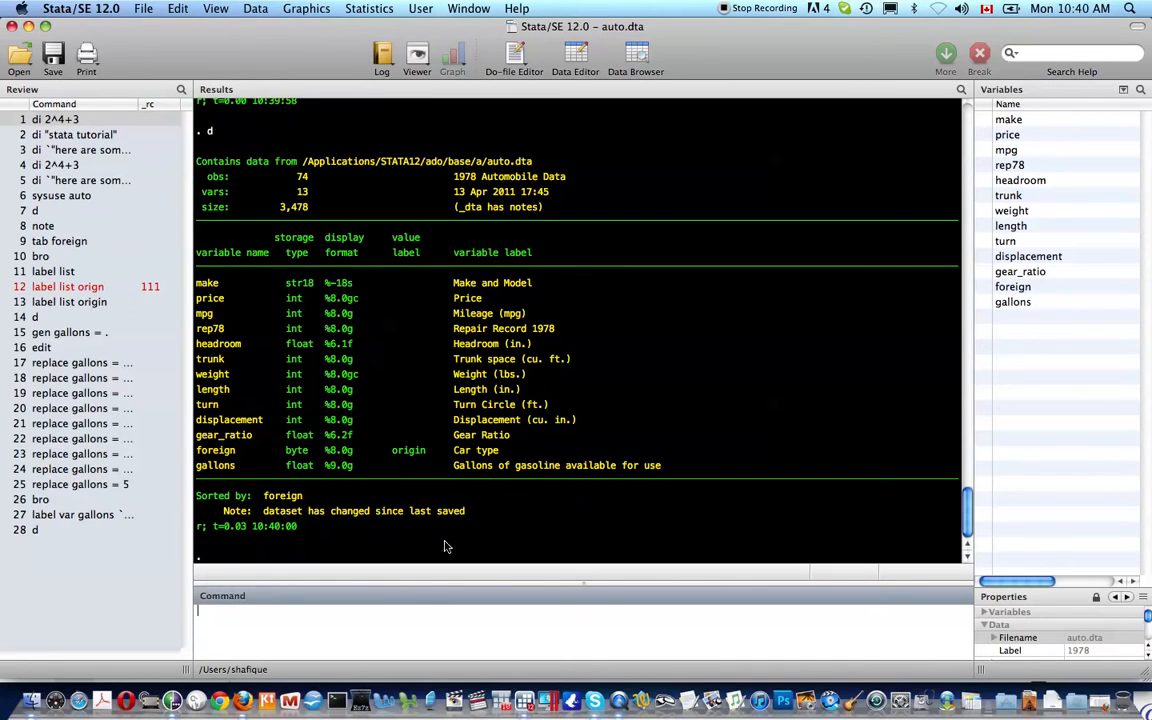
Step: Generate a new variable distance as mpg * gallo, abbreviating the gallons variable name
text(gen distance)
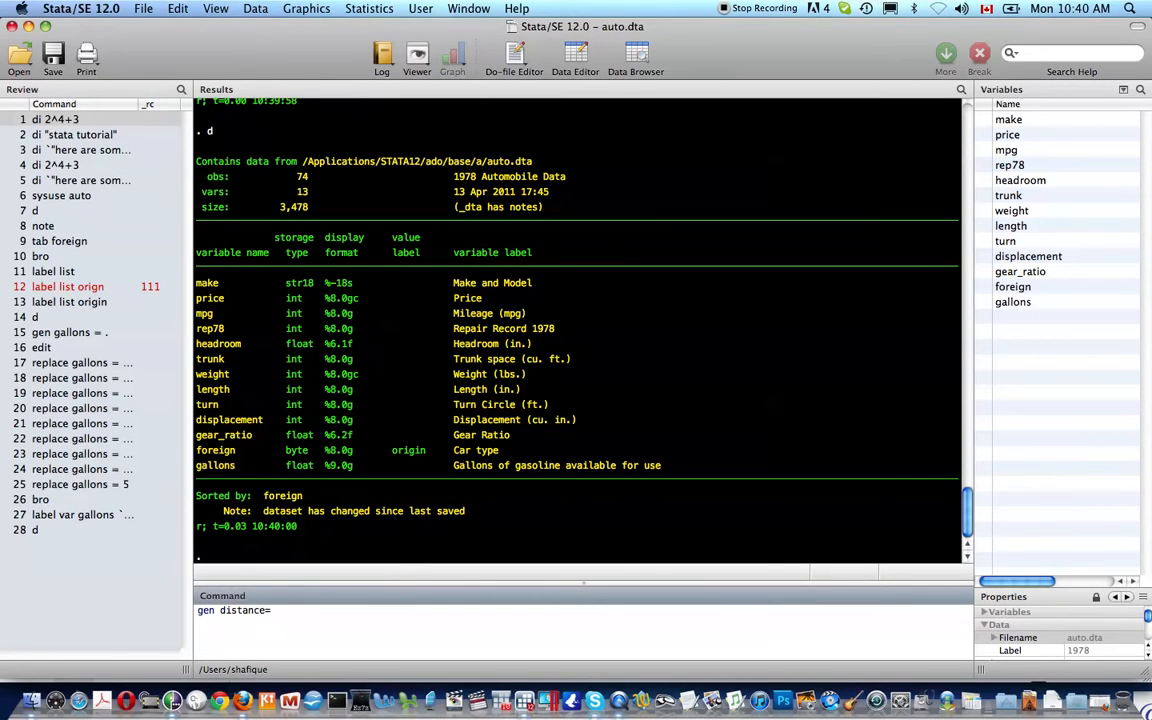
text( = mpg&gallon)
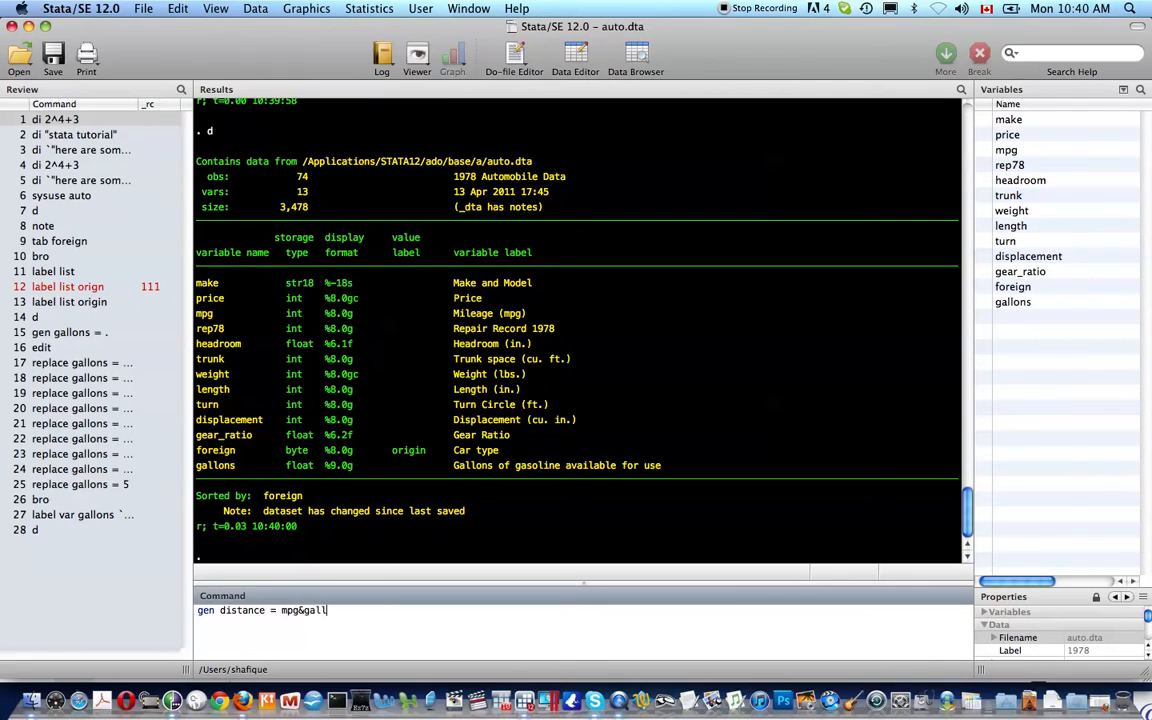
key(BackSpace)
key(BackSpace)
key(BackSpace)
key(BackSpace)
key(BackSpace)
key(BackSpace)
key(BackSpace)
text(* gallo)
key(Return)
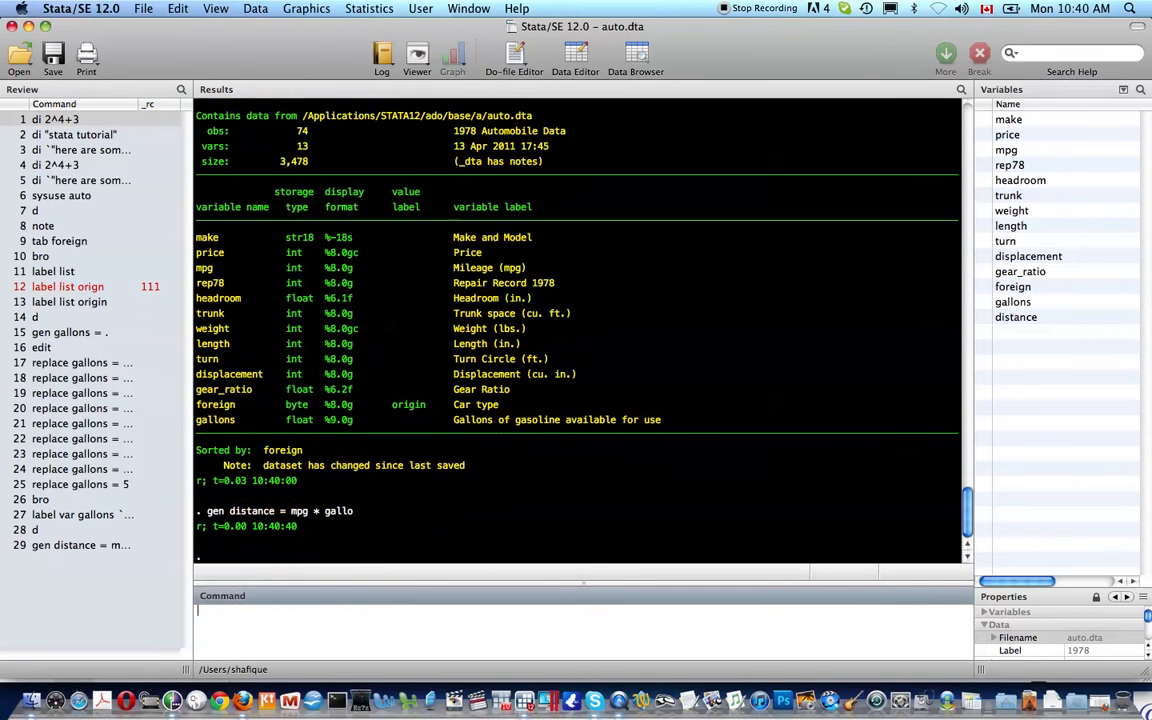
Step: Label the distance variable, abbreviated as dist, with avg distance you can travel on "gallons", using compound quotes around the label
text(label var)
text( dis)
text(t `")
text(distance gr)
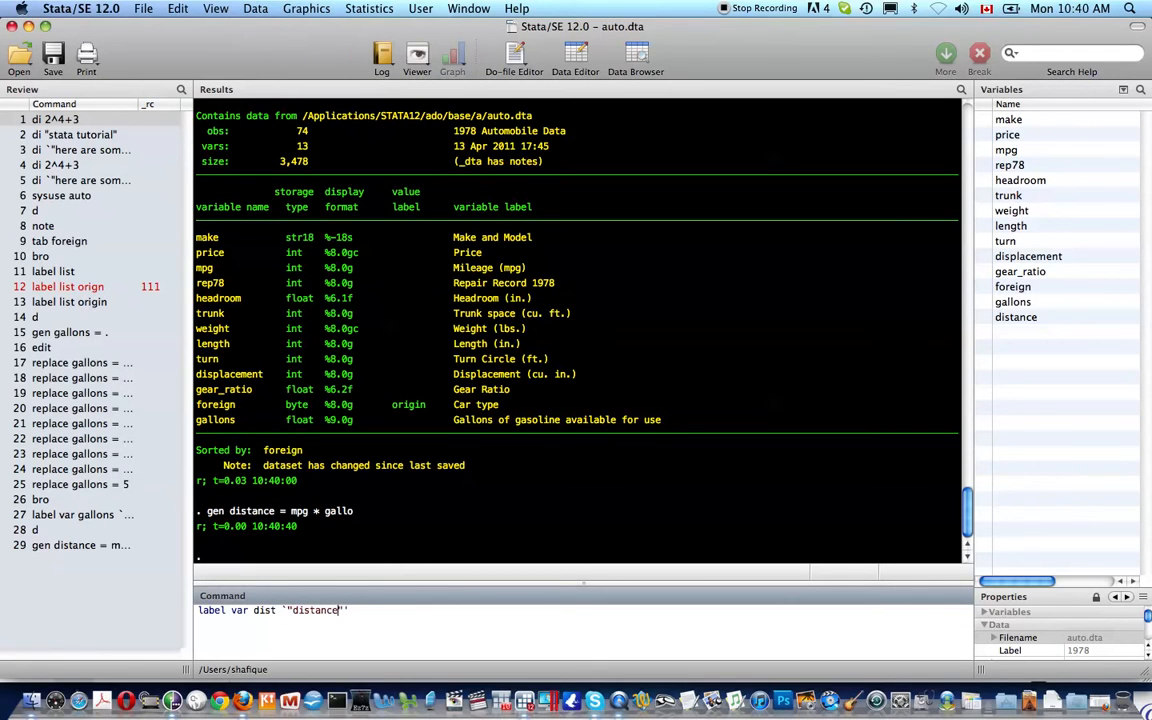
key(BackSpace)
key(BackSpace)
text(yo)
key(BackSpace)
key(BackSpace)
key(BackSpace)
key(BackSpace)
key(BackSpace)
key(BackSpace)
key(BackSpace)
key(BackSpace)
key(BackSpace)
key(BackSpace)
key(BackSpace)
text(ave)
text( distance you)
text( can travel on)
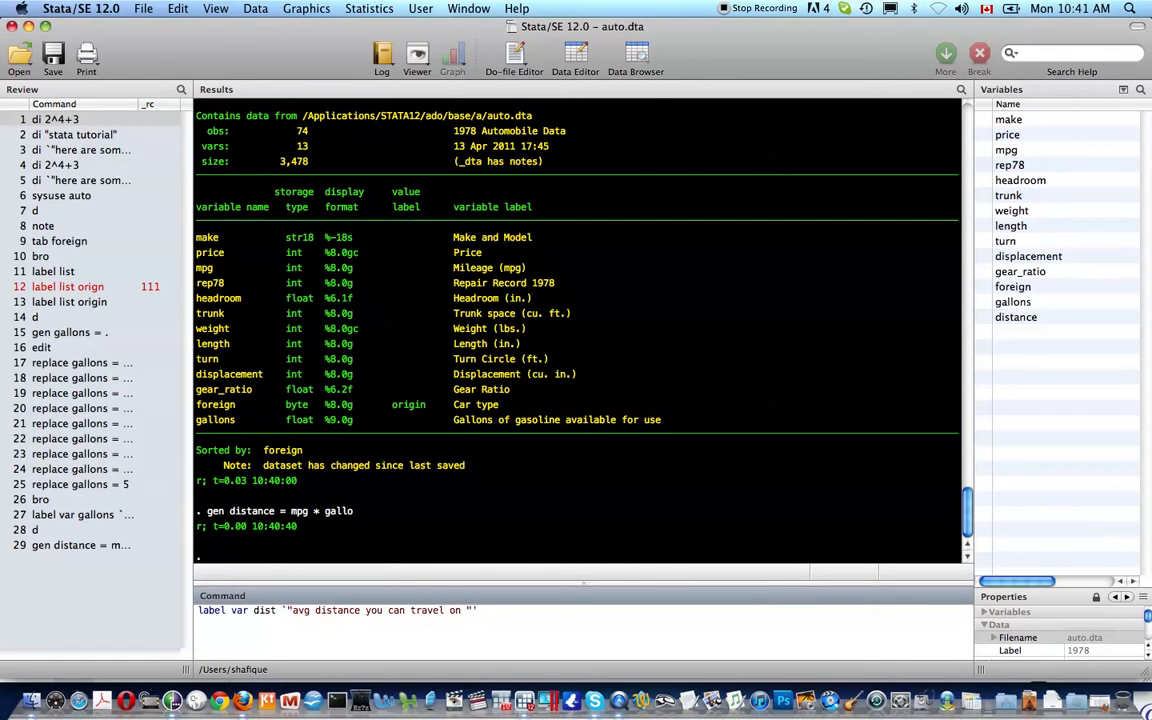
text(""gallons)
key(Return)
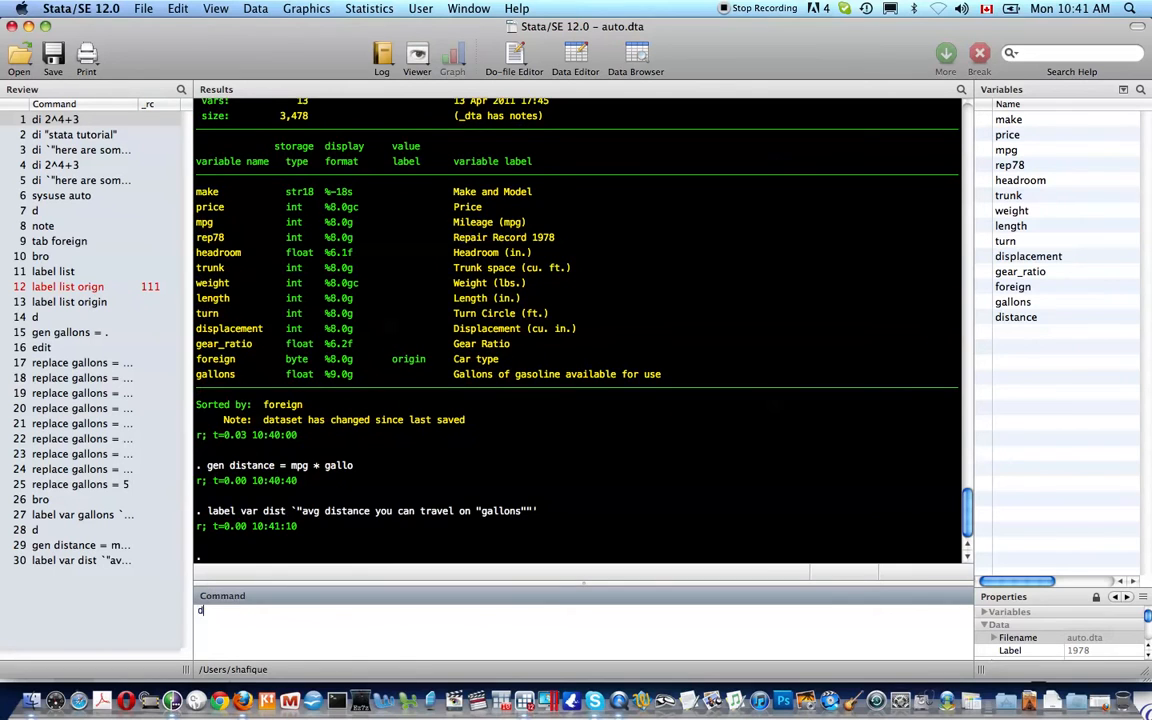
Step: Describe the dataset and browse the data to check the distance variable's label and values, closing the data browser when done
text(d)
key(Return)
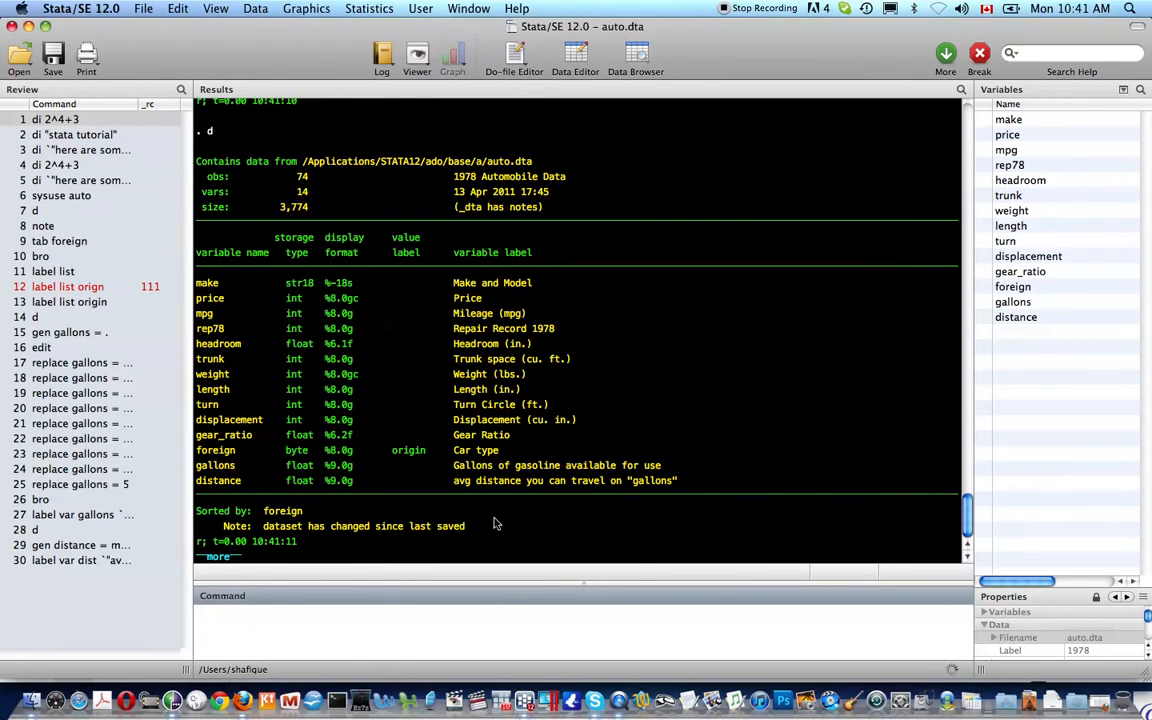
key(space)
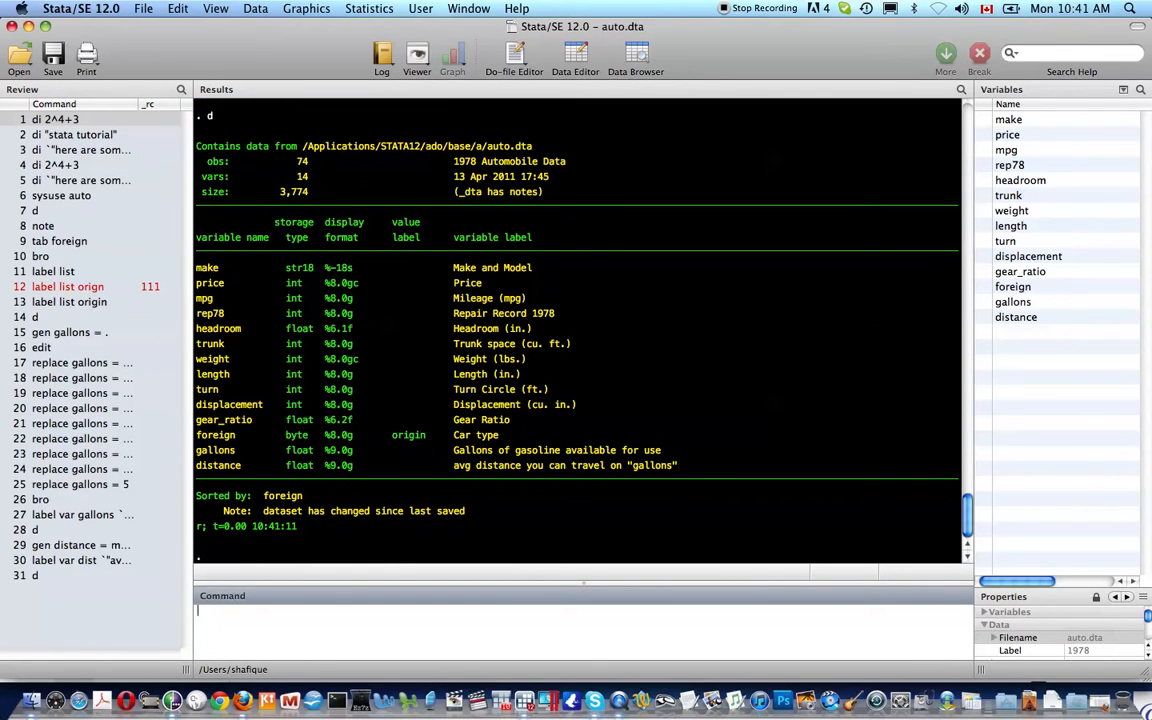
text(bro)
key(Return)
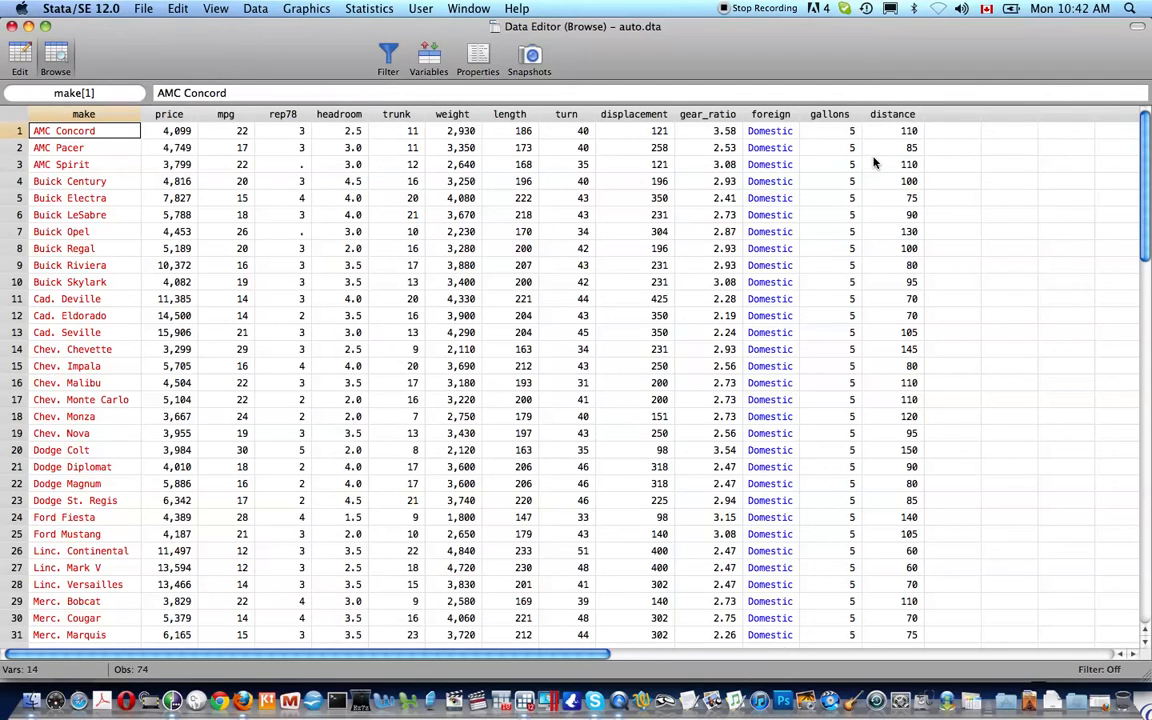
key(super+w)
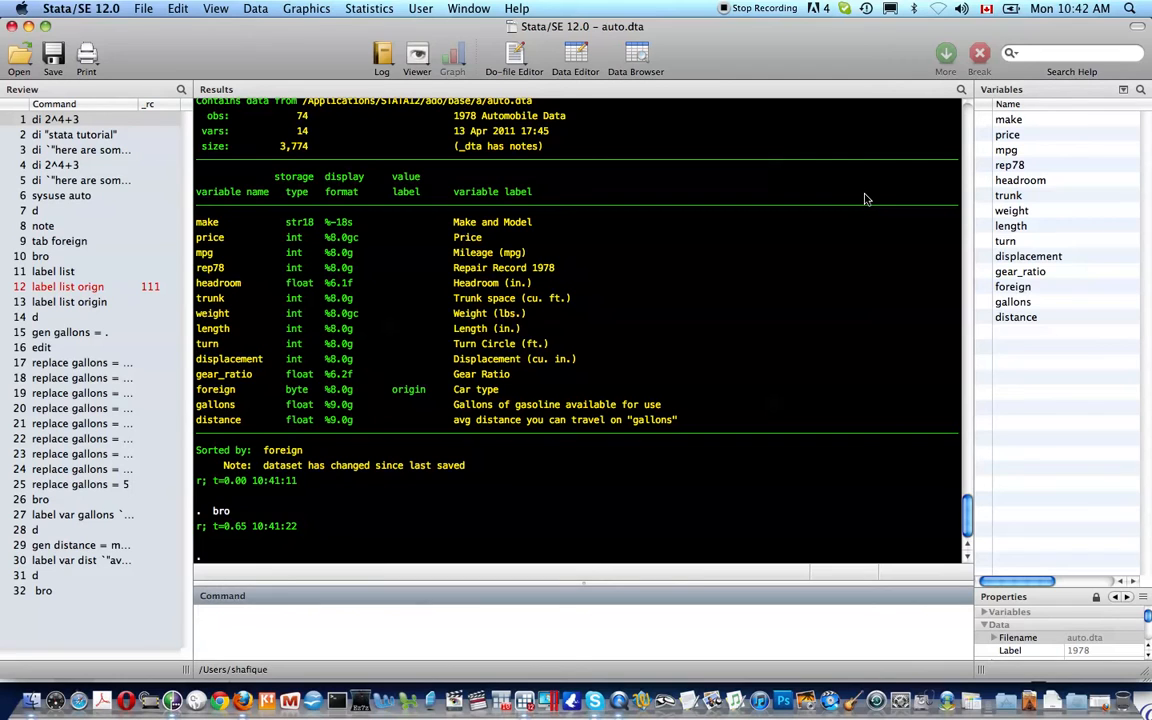
Step: Summarize distance and count the observations in the dataset
text(sum distance)
key(Return)
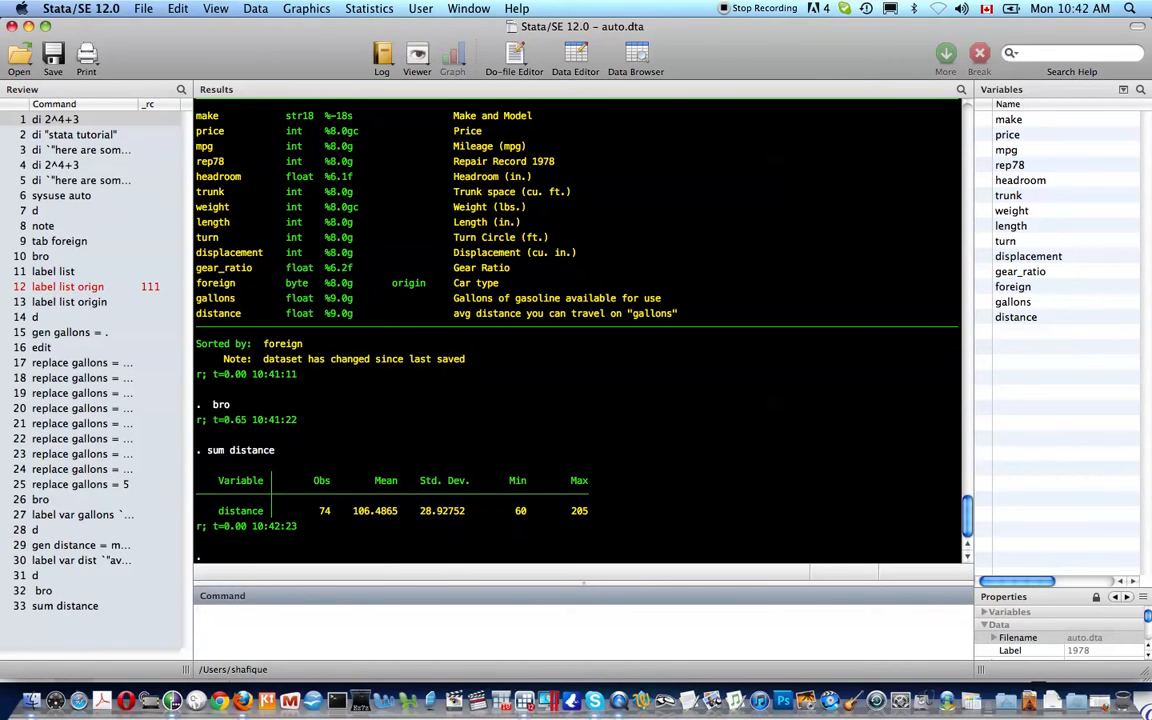
text(count)
key(Return)
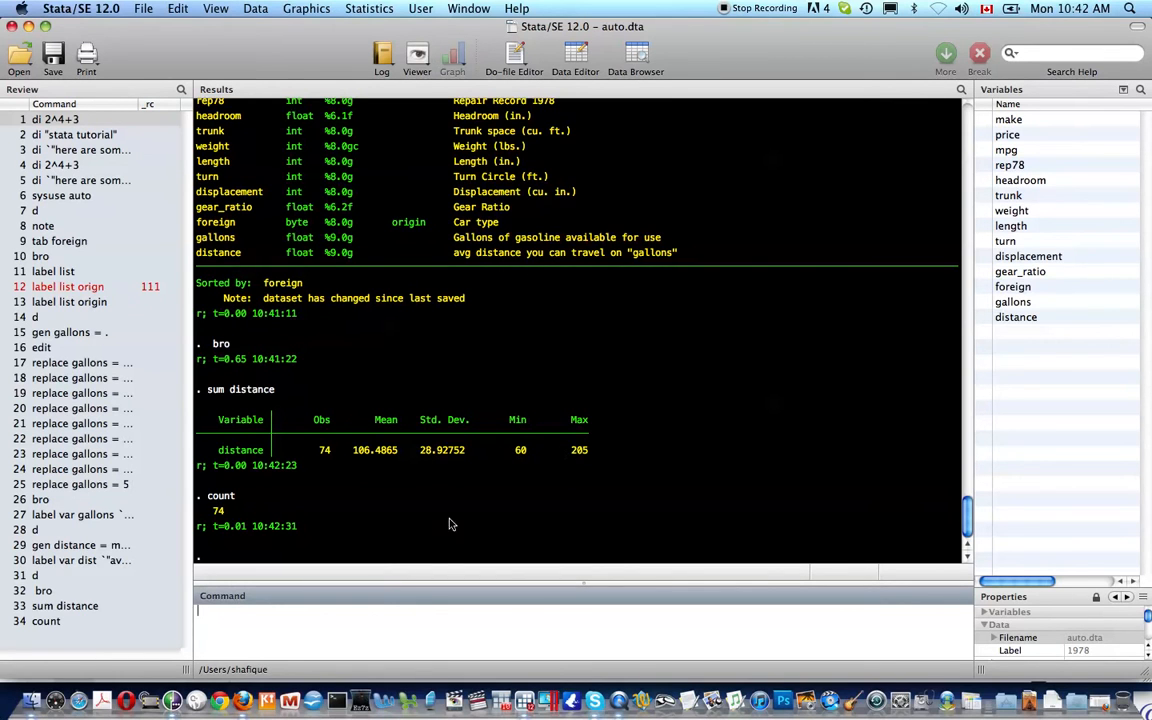
Step: Produce detailed summary statistics for distance and for gallons using the d option
text(count)
text(sum distance, d)
key(Return)
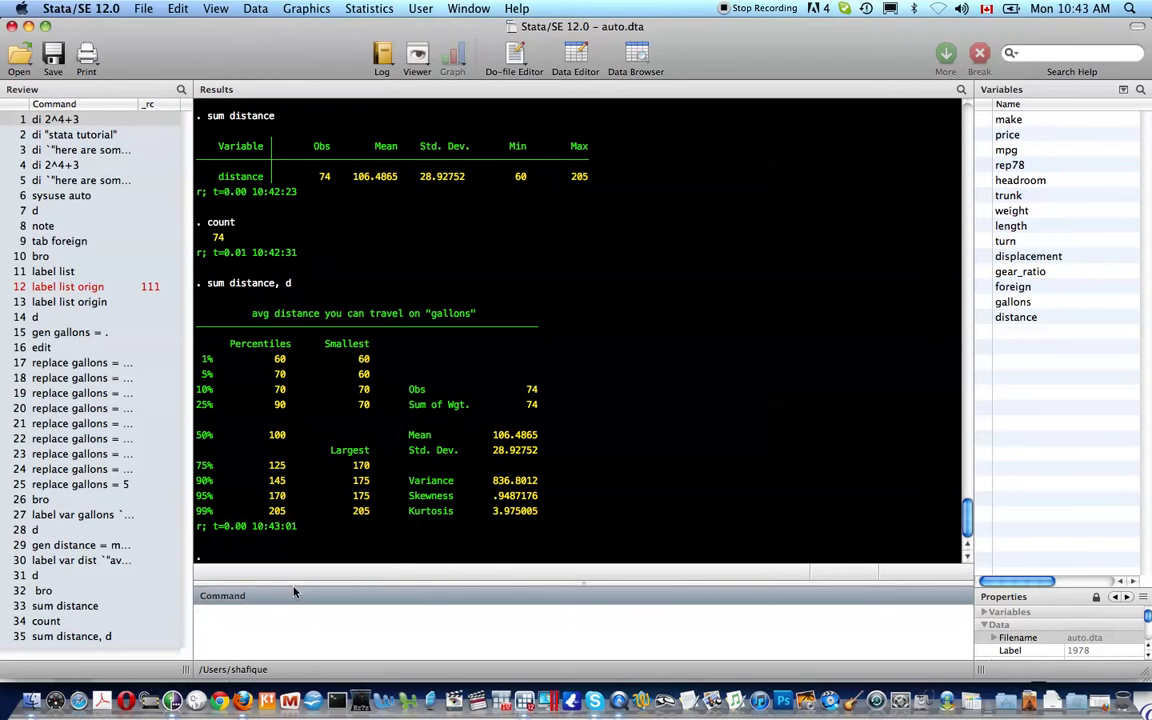
text(sum gall,d)
key(Return)
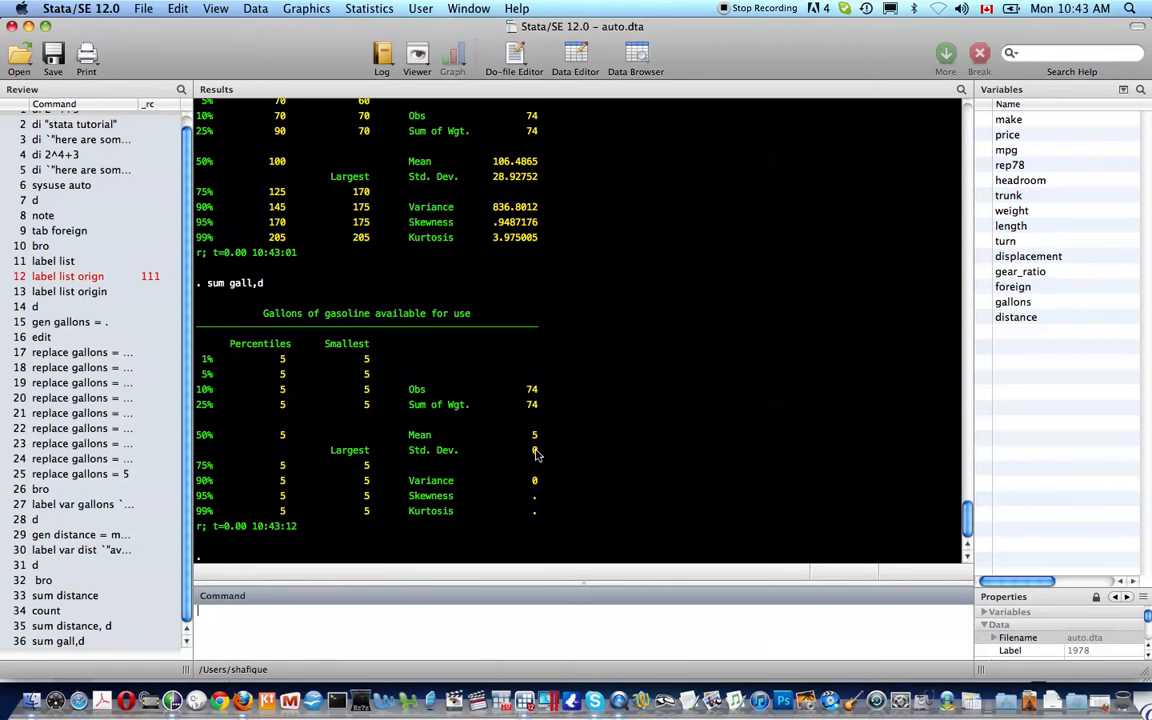
Step: Summarize mpg for all cars and try to summarize it with the condition foreign = 0
text(sum mpg)
key(Return)
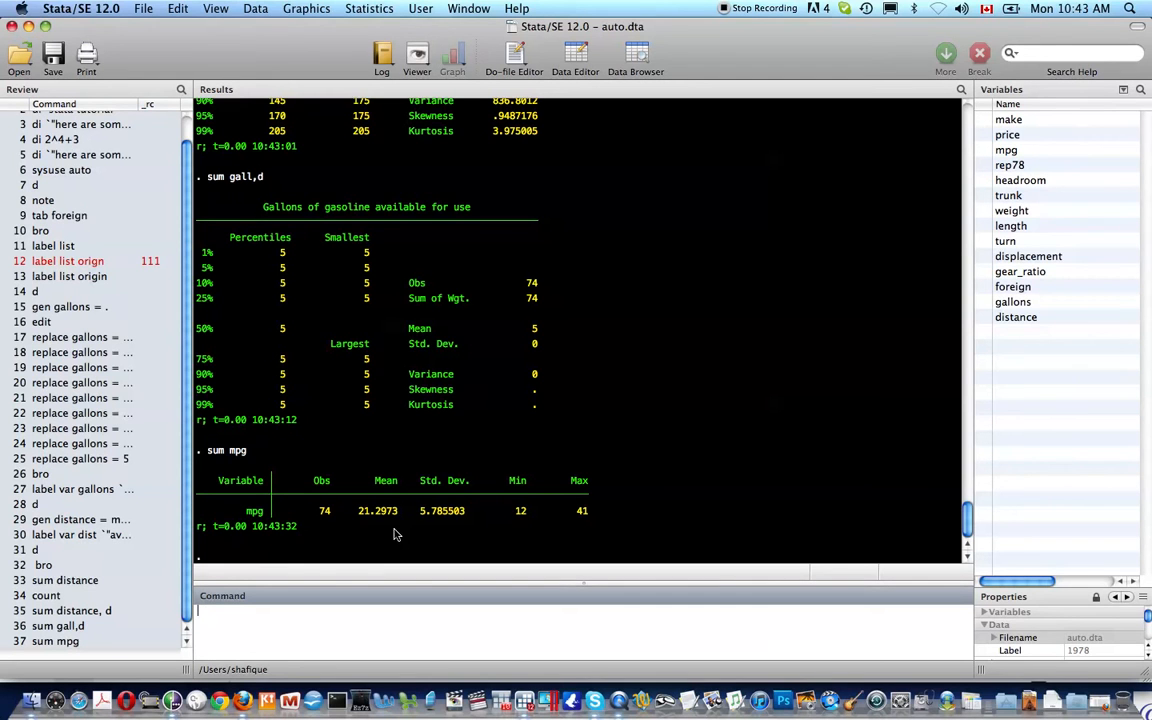
text(sum mpg if foreign = 0)
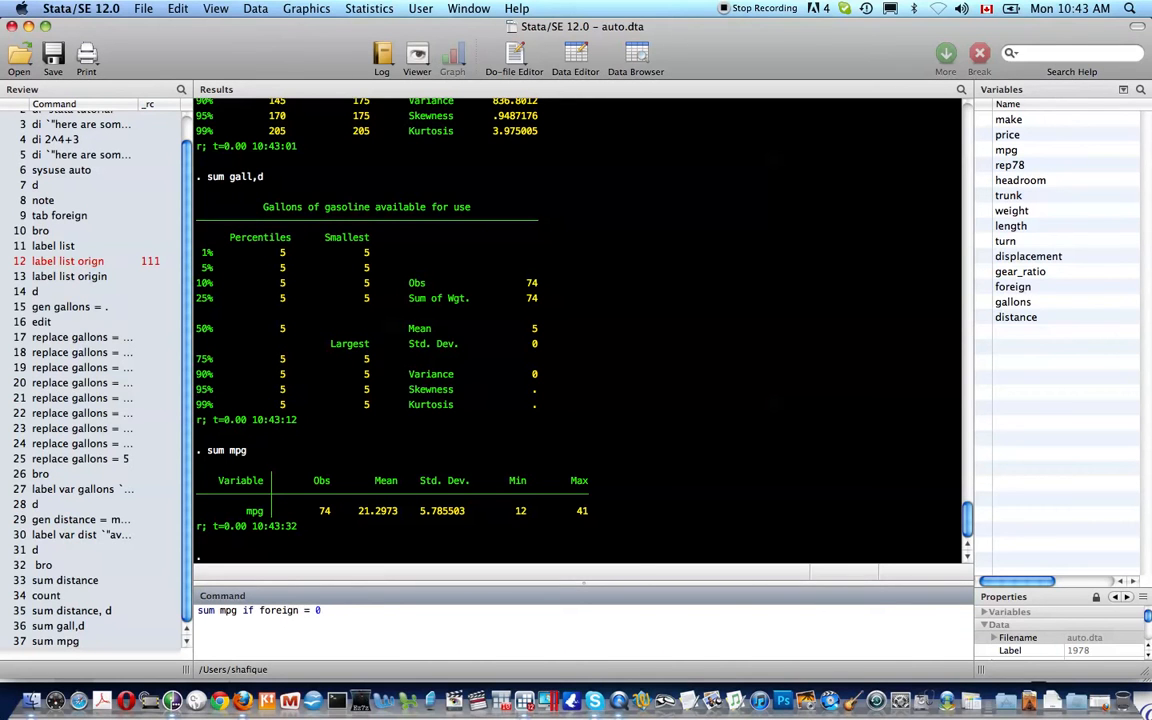
key(Return)
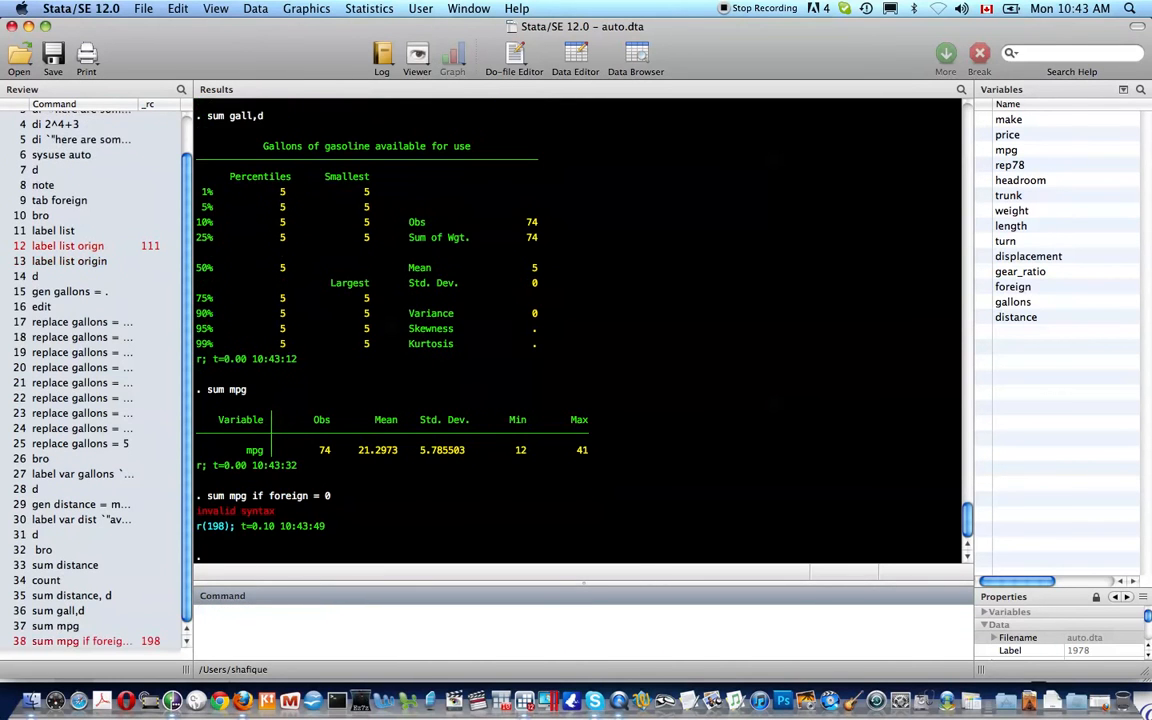
Step: Correct the previous command's condition to foreign == 0 and summarize mpg for domestic cars
key(Page_Up)
key(Left)
key(Left)
text(=)
key(Return)
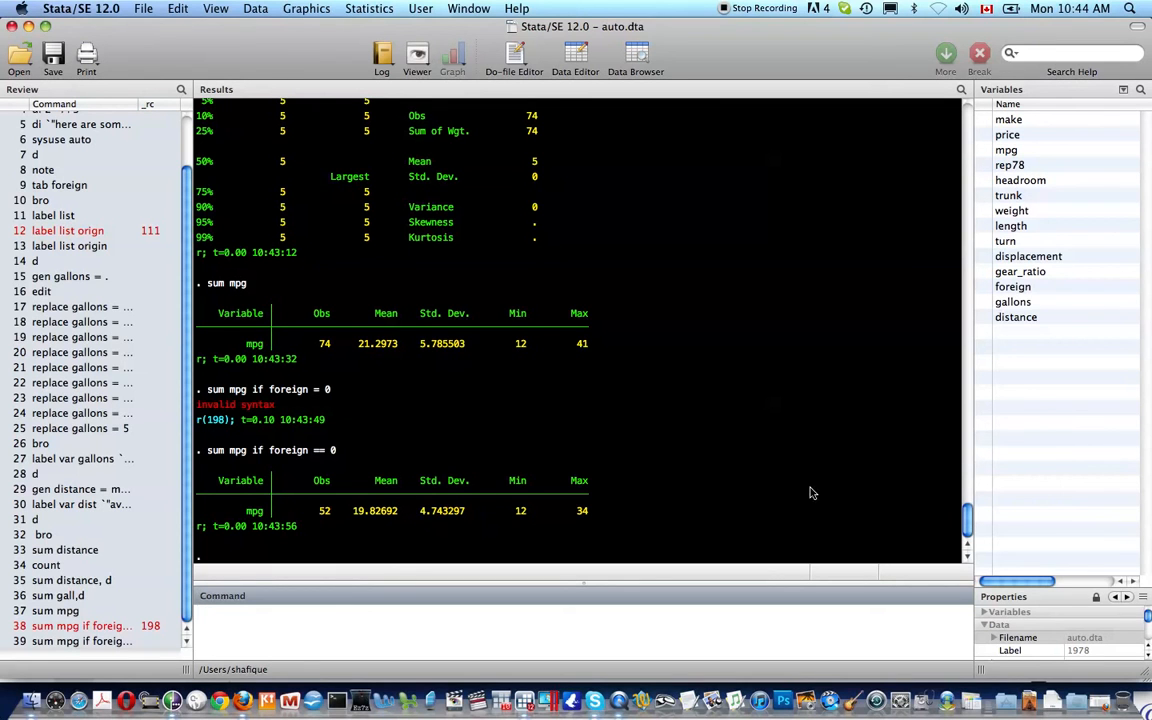
Step: Summarize mpg for foreign cars by changing the condition to foreign == 1
key(Page_Up)
key(BackSpace)
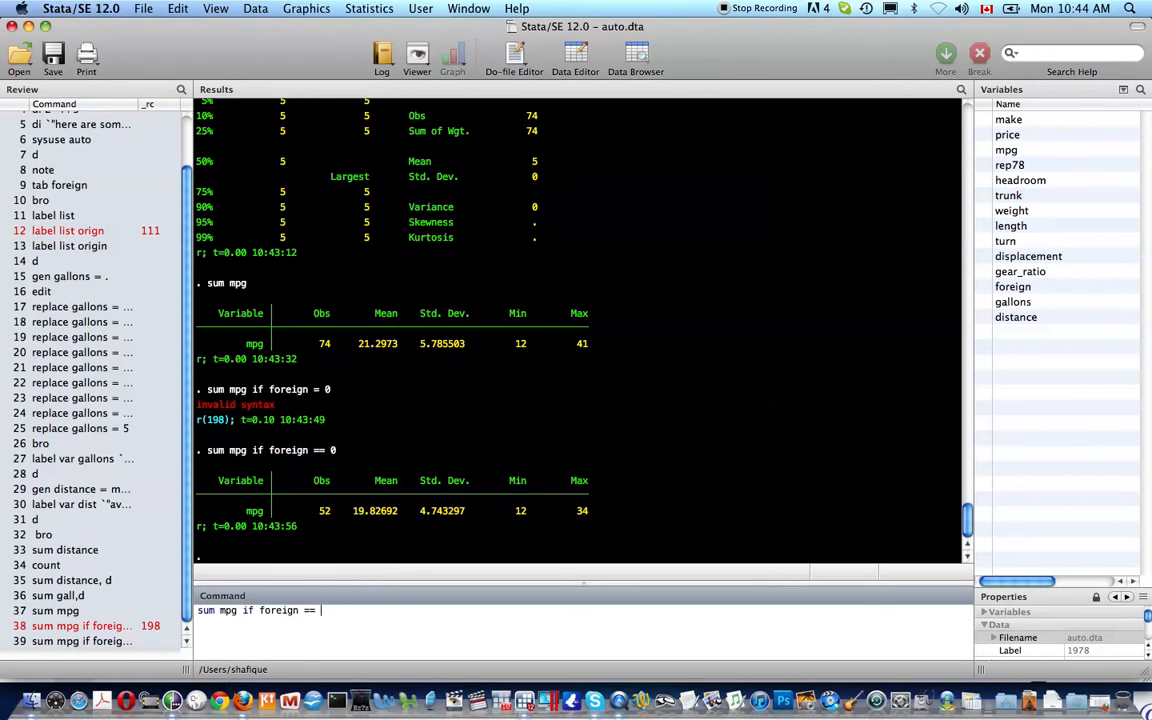
text(1)
key(Return)
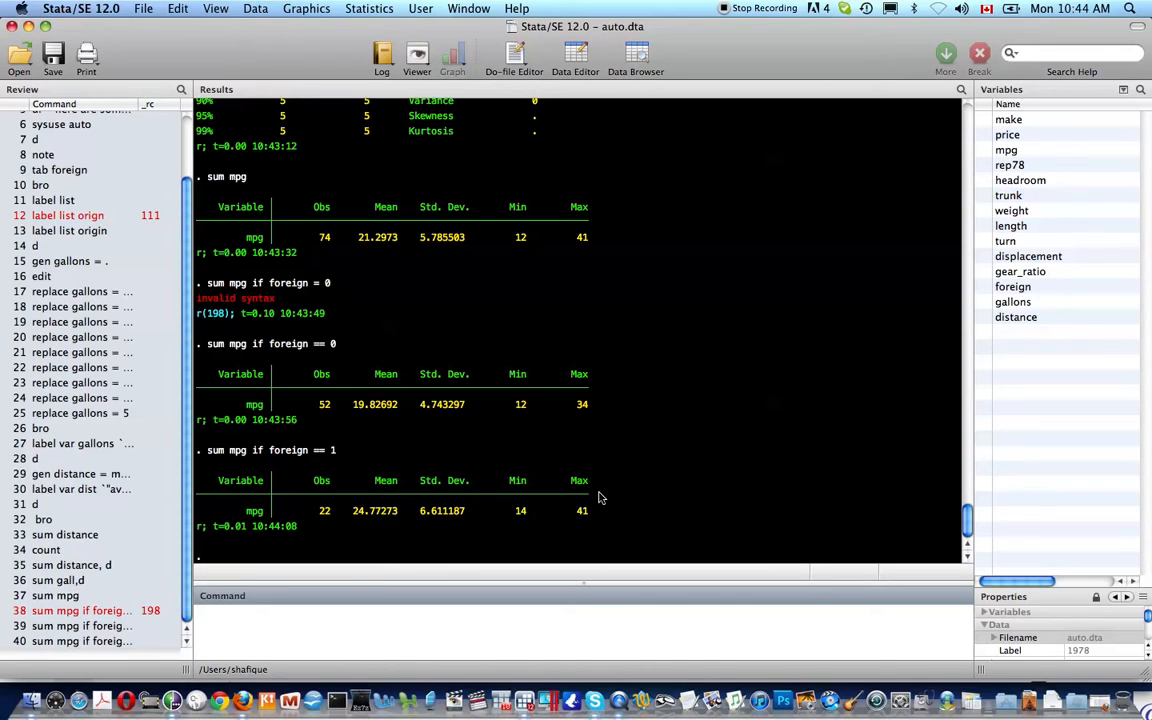
Step: Summarize mpg separately for each foreign group with bys foreign : sum mpg
text(bys)
text(foreign :)
text(sum mpg)
key(Return)
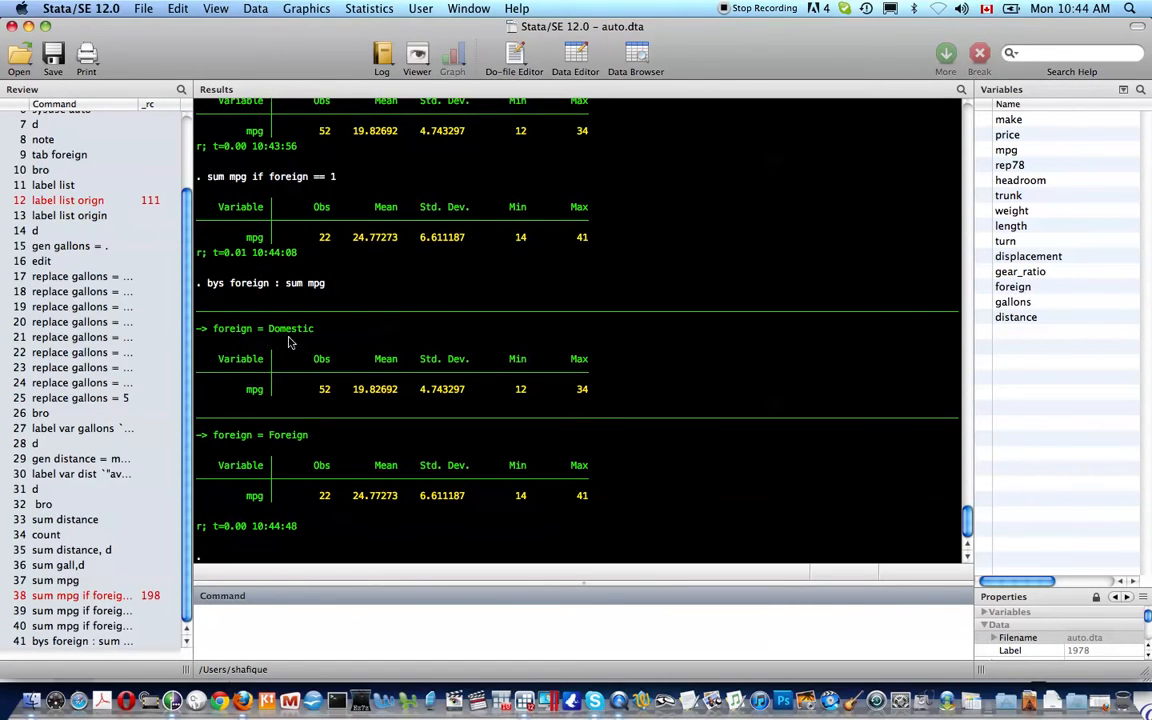
Step: Compare the grouped results with the earlier conditional summaries and rerun the mpg summary by foreign with detailed statistics
scroll(376, 392, up, 3)
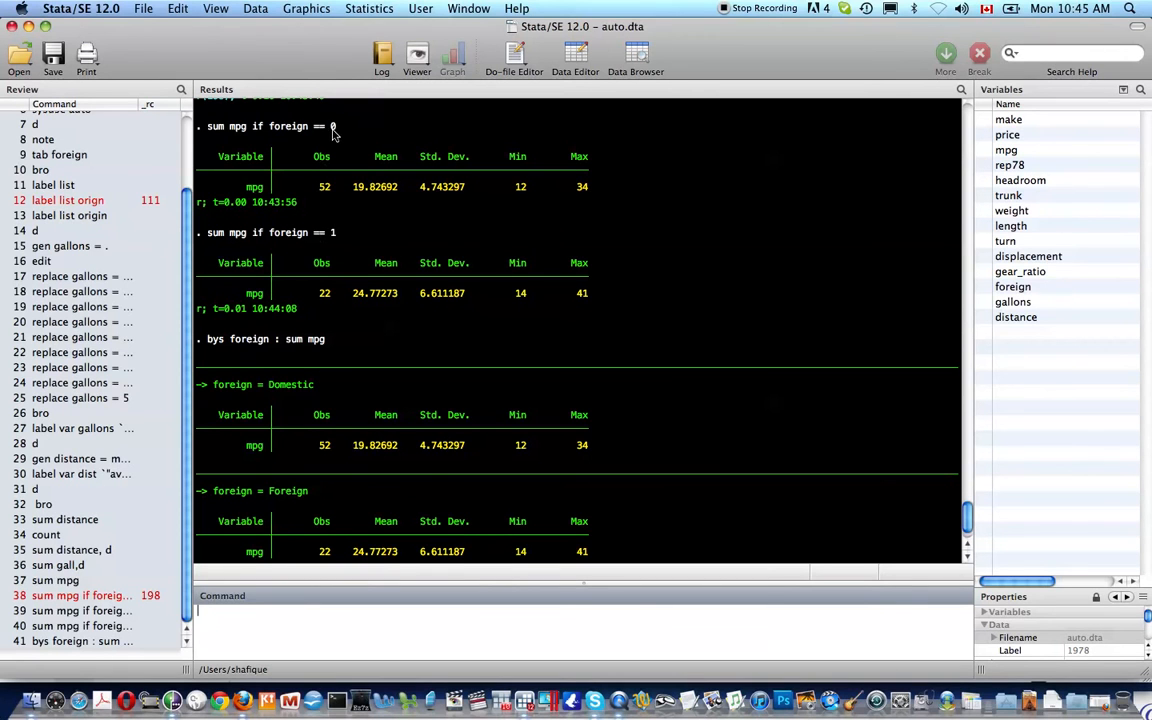
scroll(337, 337, down, 3)
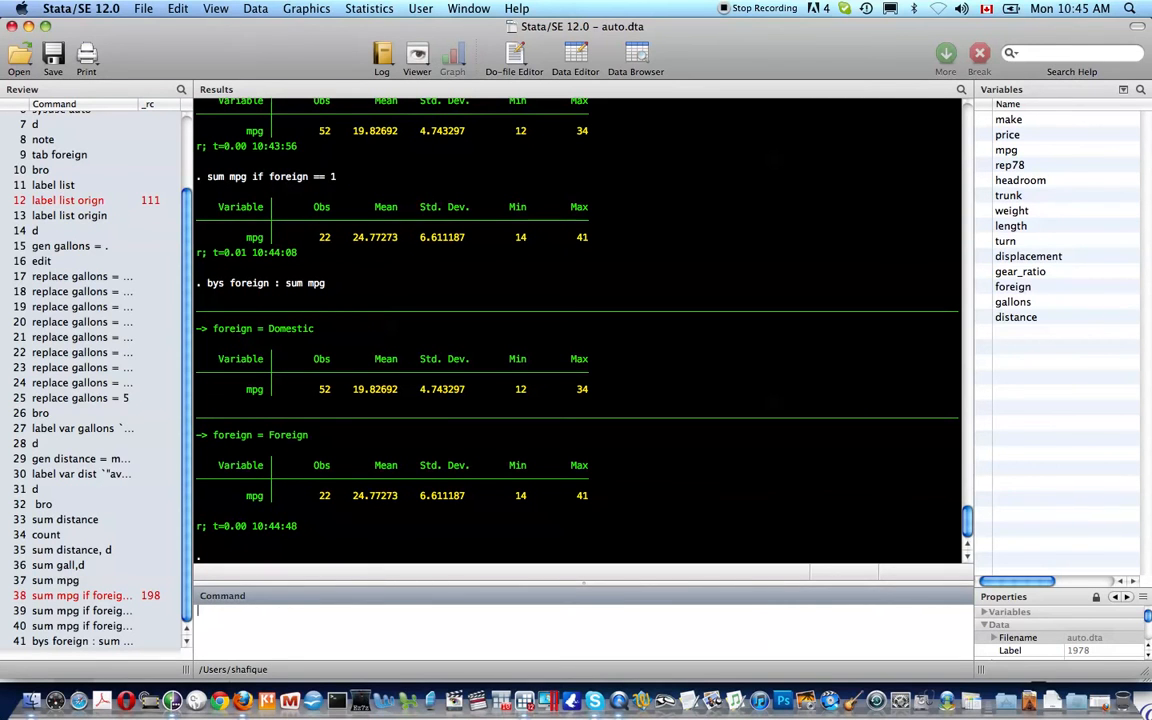
key(Page_Up)
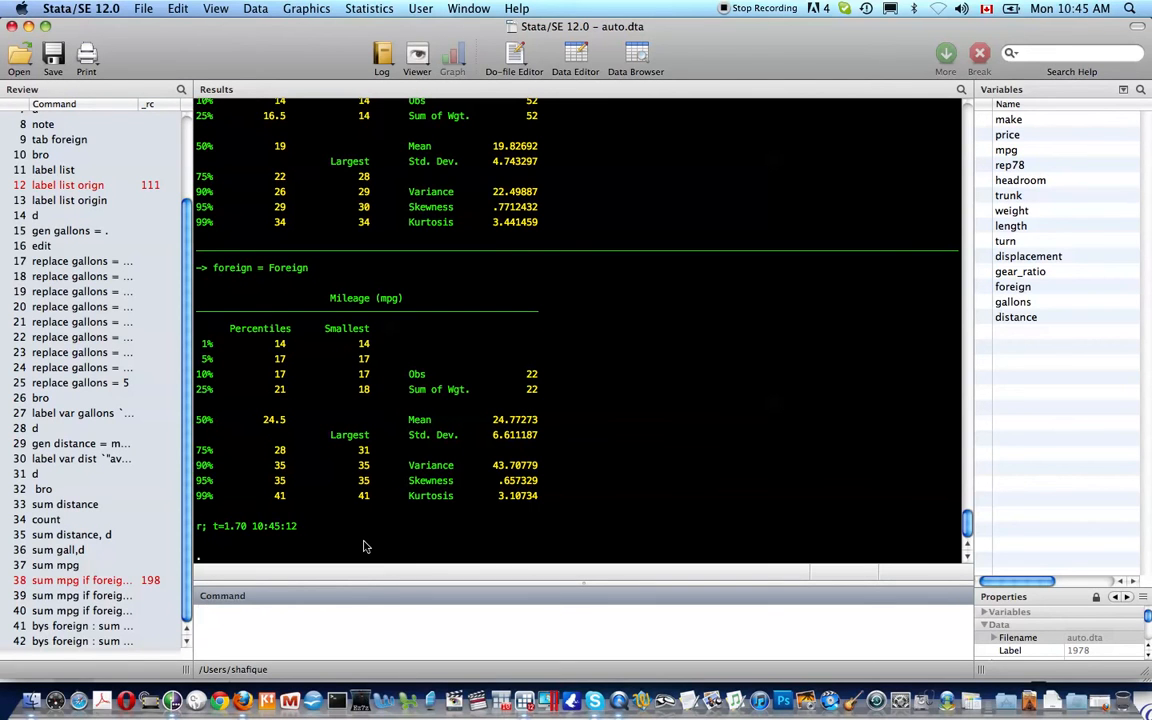
Step: Summarize mpg for all cars and list the command's stored results with return list
text(sum)
text(mpg)
key(Return)
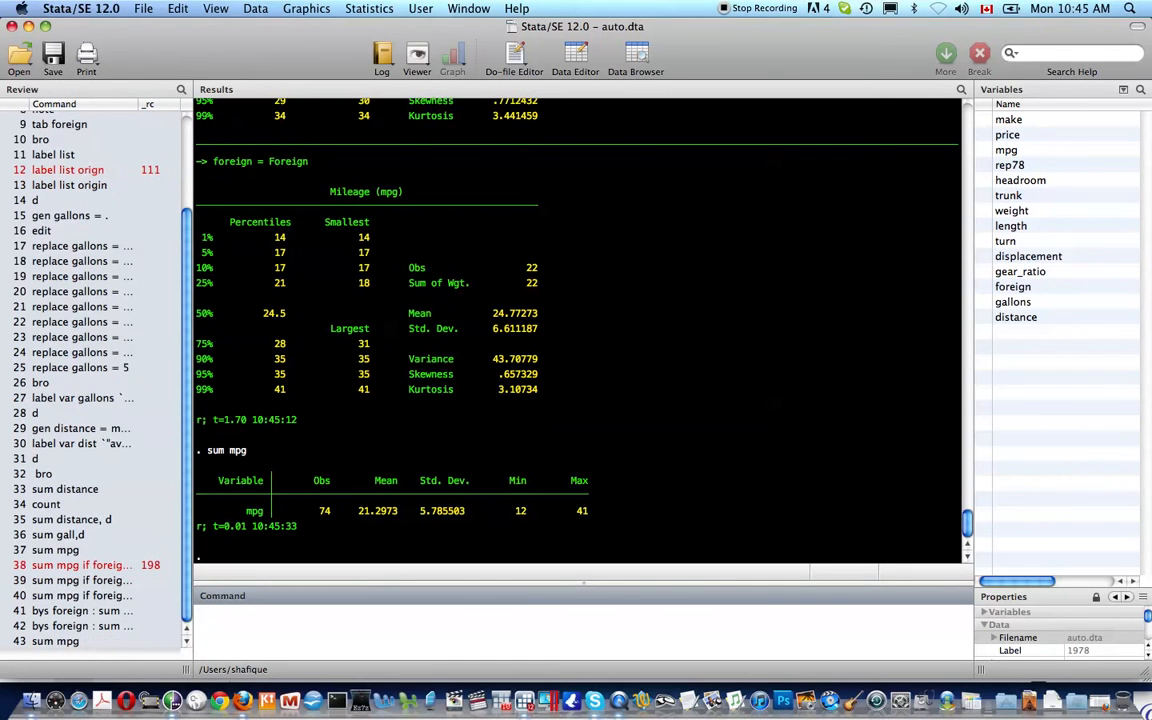
text(return list)
key(Return)
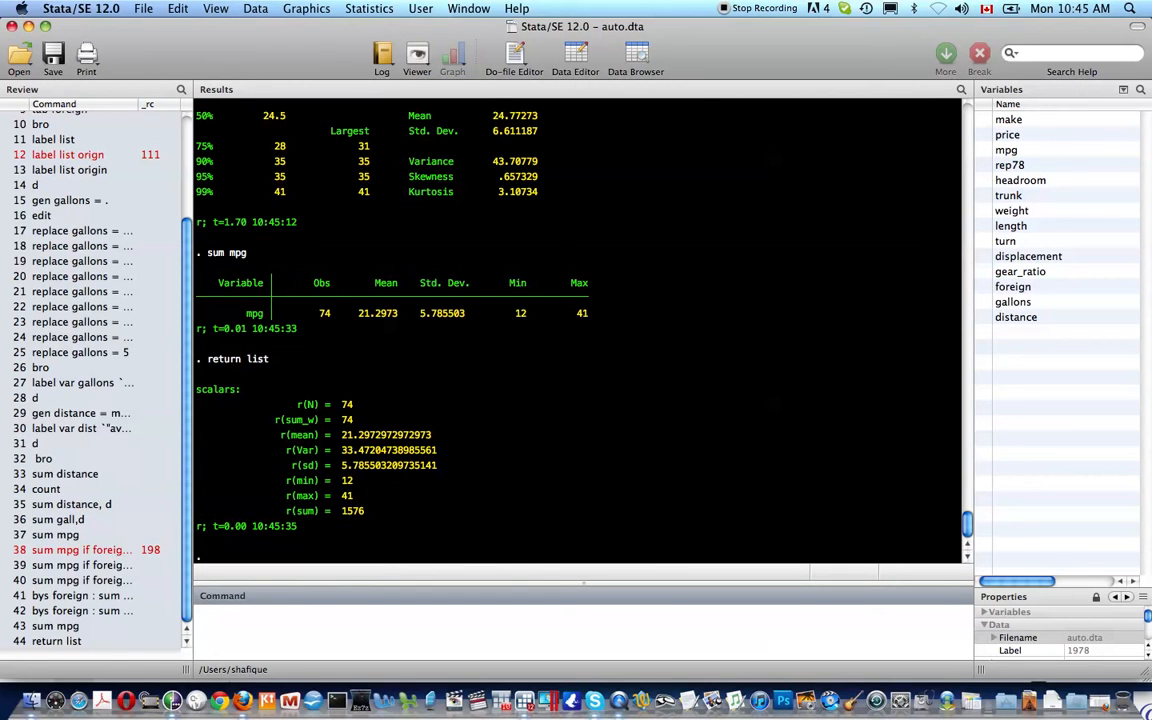
Step: List the stored estimation and system results with ereturn list and sreturn list
text(ereturn list)
key(Return)
text(sreturn list)
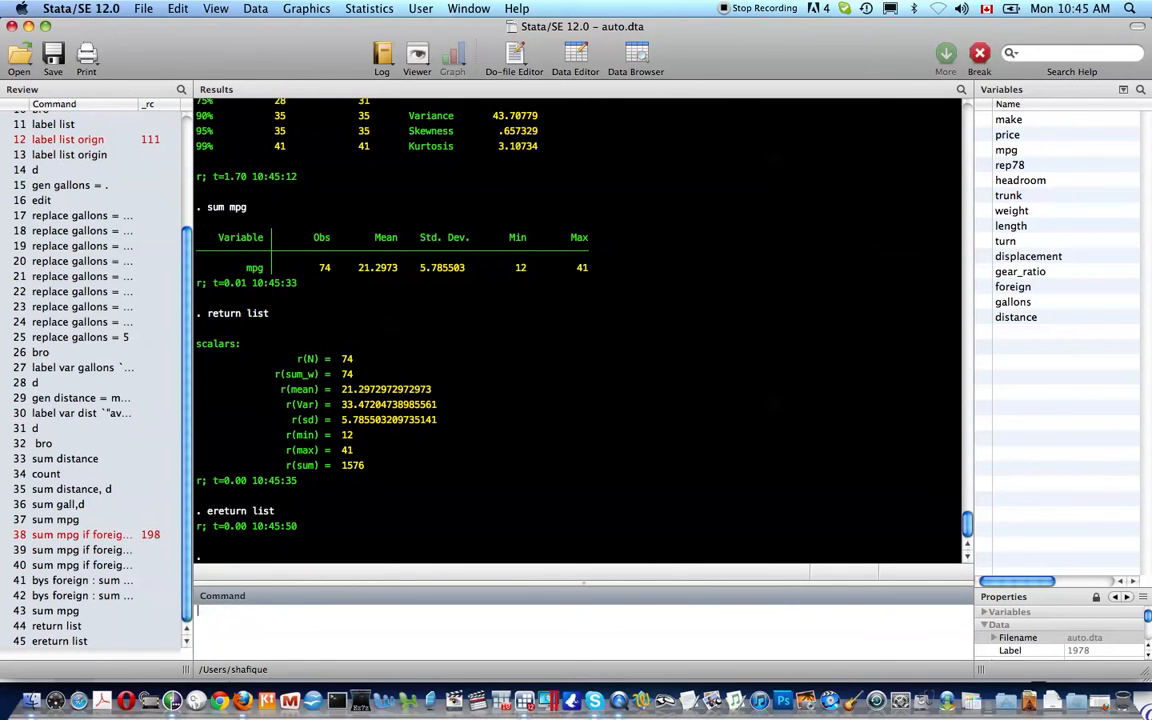
key(Return)
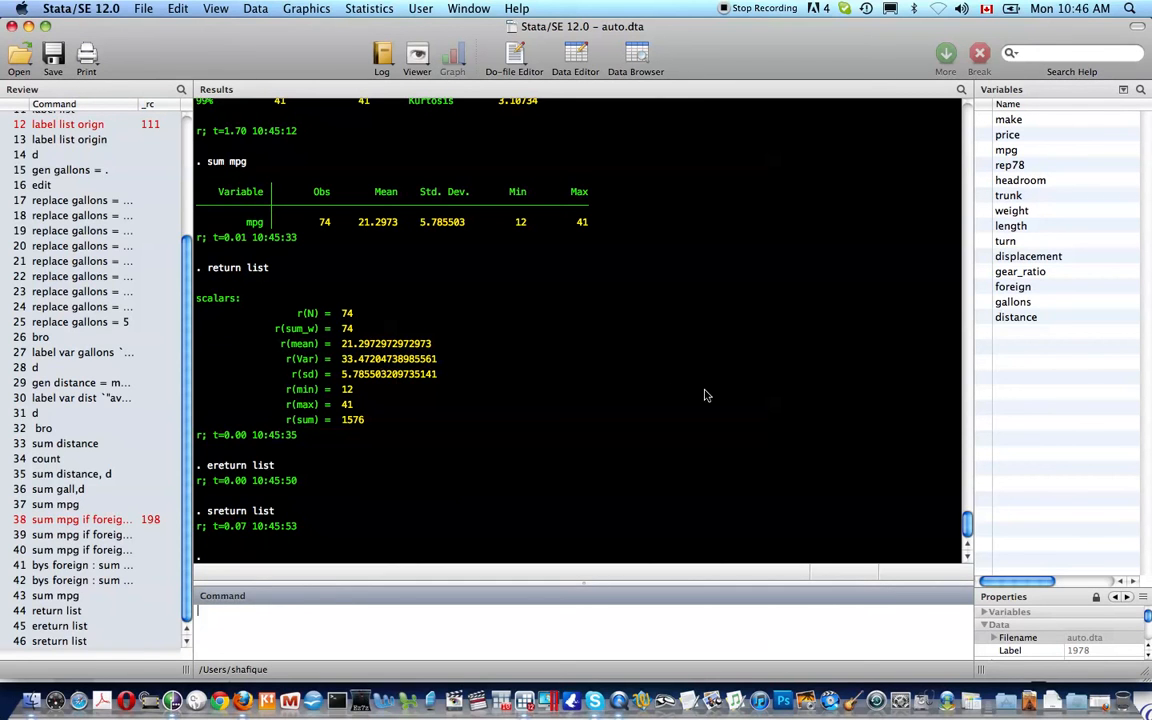
Step: Display the stored result r(mean) and compare it with the mean in the mpg summary table
text(di r(mean))
key(Return)
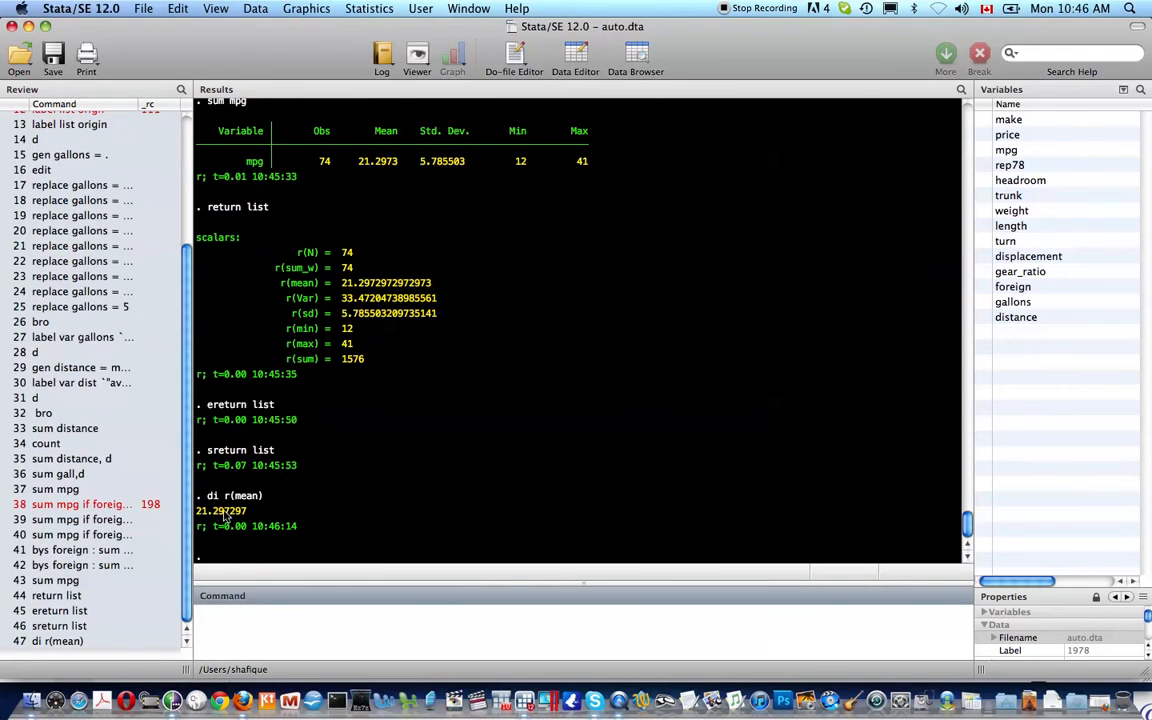
scroll(340, 210, up, 3)
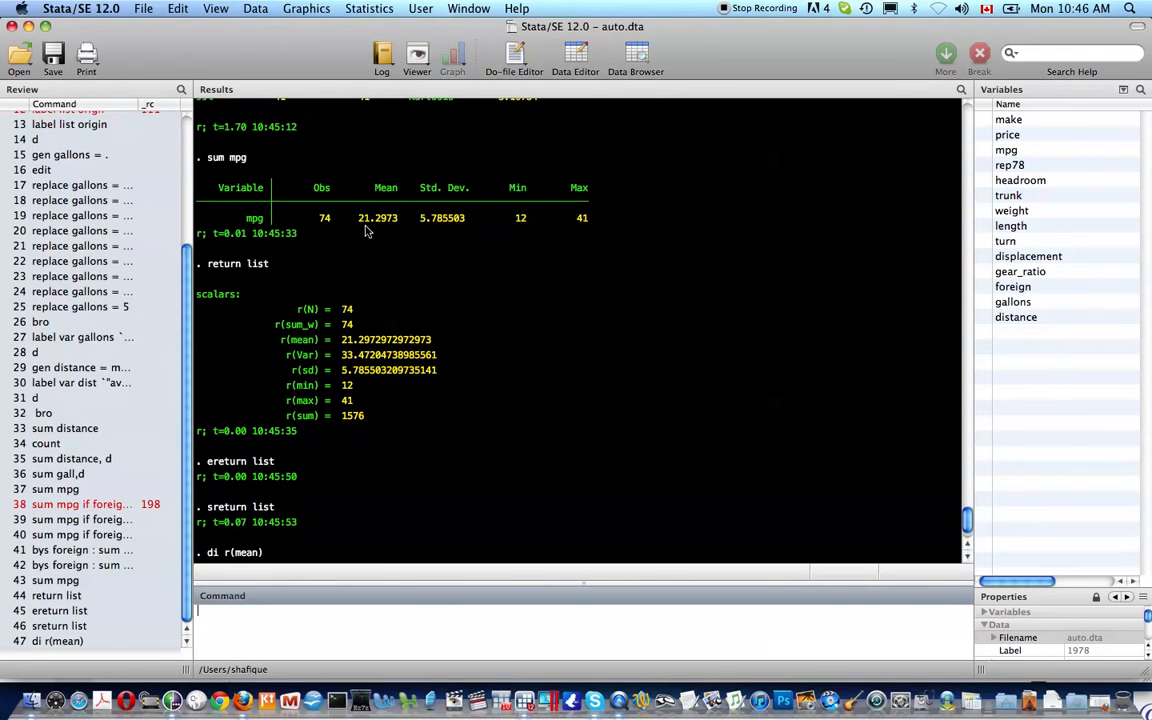
scroll(357, 228, down, 1)
drag(354, 198, 407, 199)
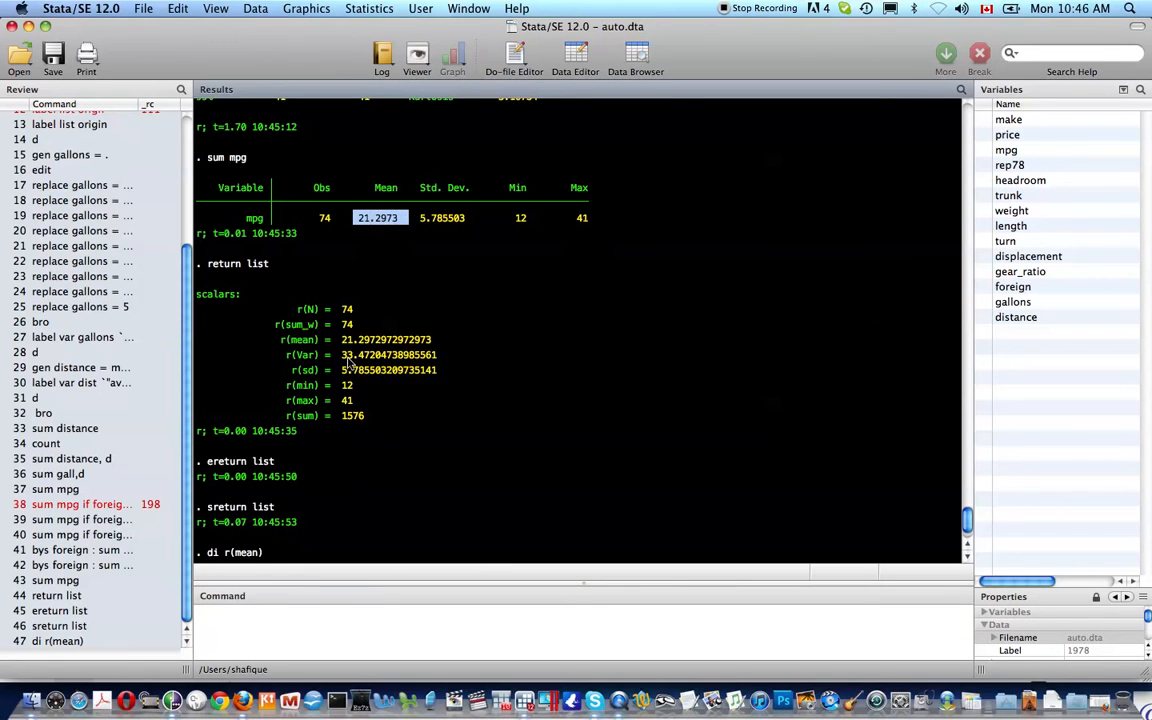
scroll(345, 383, down, 1)
Step: Describe the dataset with d and list the stored results of that command with return list
click(277, 628)
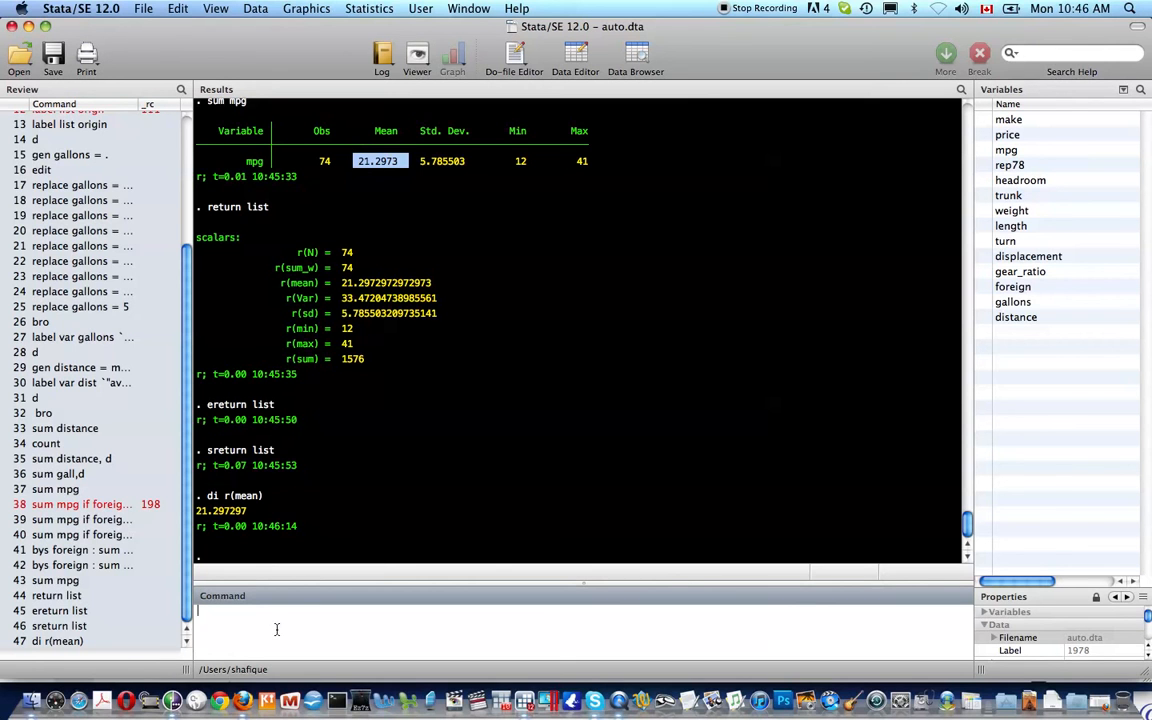
text(d)
key(Return)
text(return list)
key(Return)
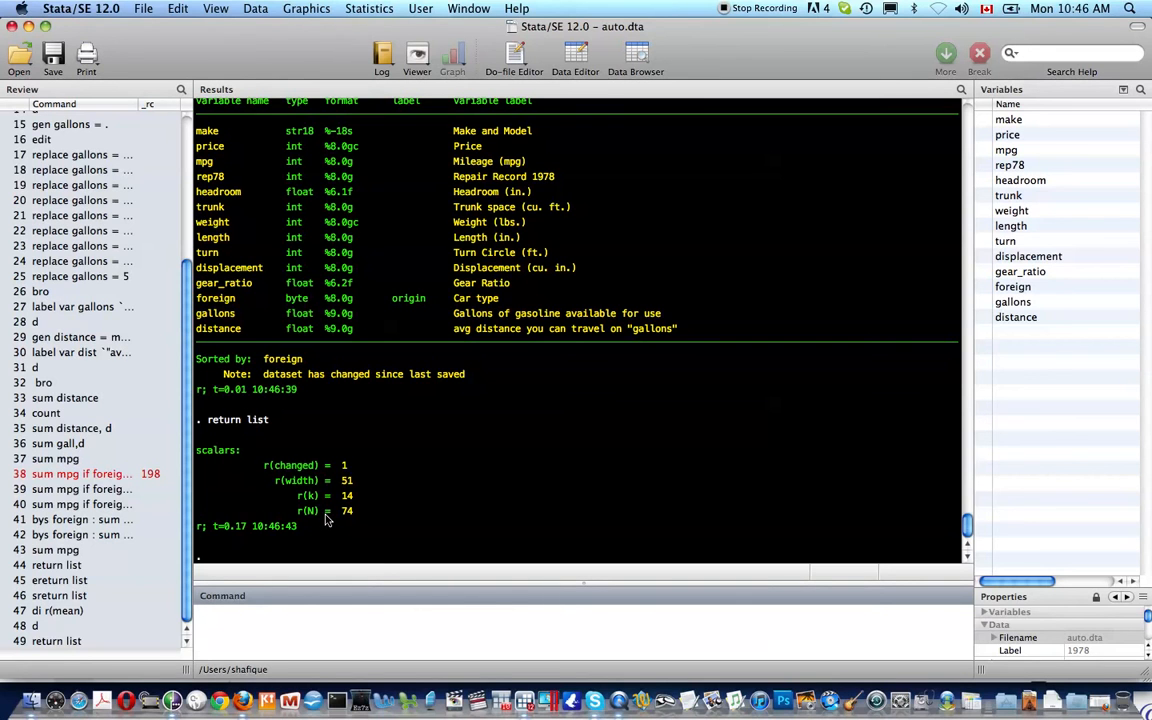
Step: Open the data in the browser with bro, close it, and run return list again
text(bro)
key(BackSpace)
key(BackSpace)
key(BackSpace)
text(bro)
key(Return)
key(super+w)
text(return list)
key(Return)
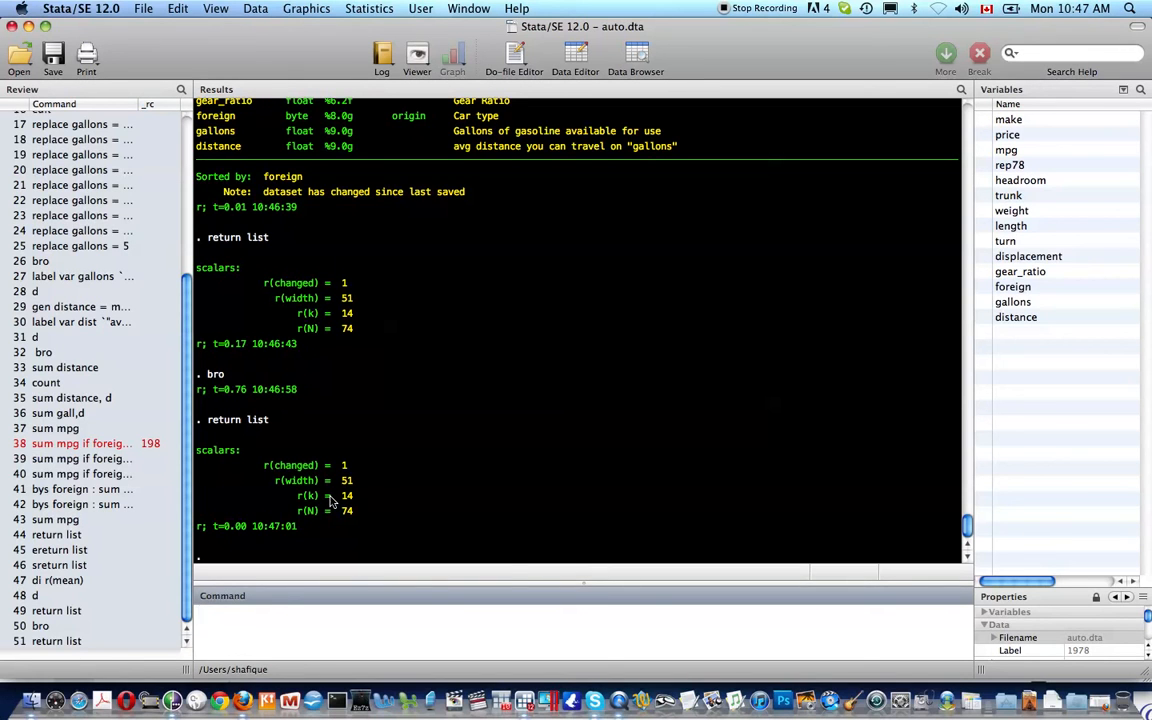
Step: Rerun the mpg summary and list its stored results again
text(sum mpr)
key(BackSpace)
text(g)
key(Return)
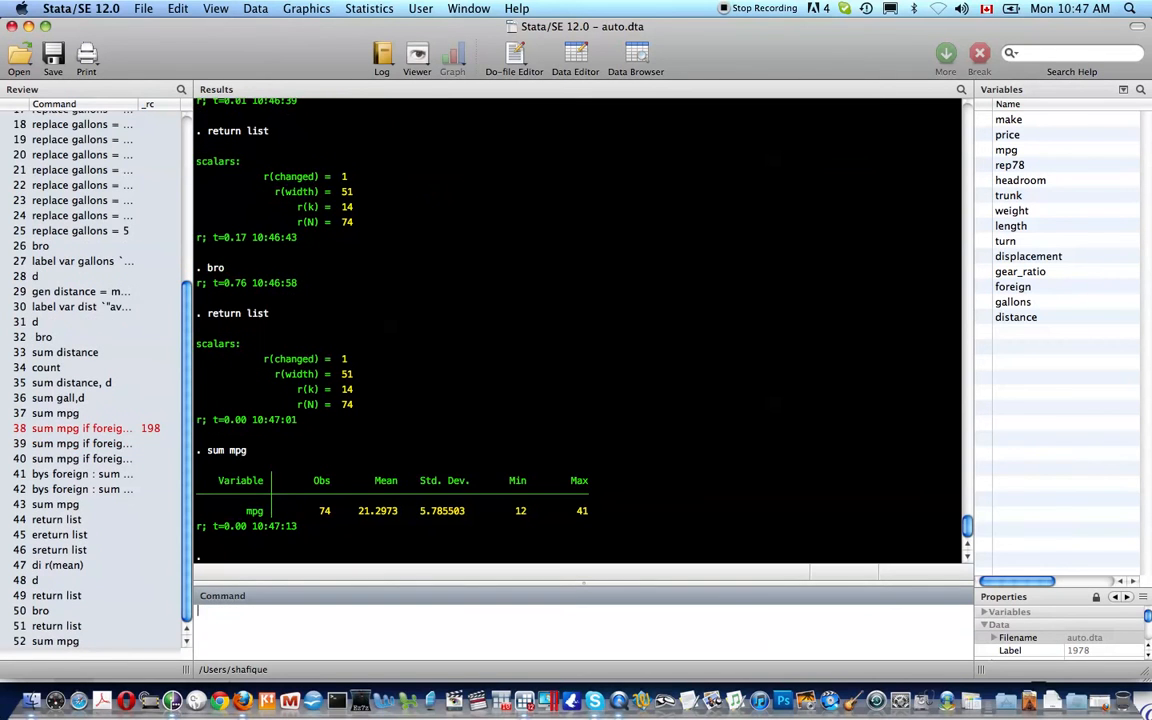
text(return list)
key(Return)
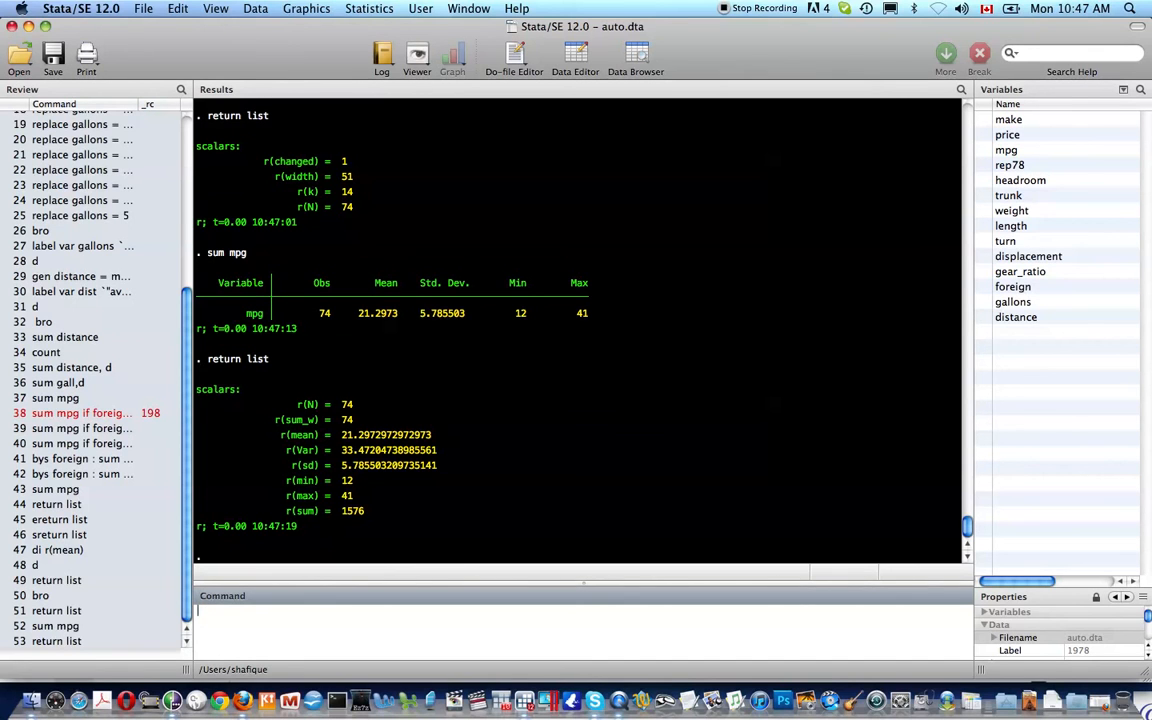
Step: Store the mean of mpg in a local macro with local average_mpg = r(mean)
text(local )
text(m)
key(BackSpace)
text(mpg)
key(BackSpace)
key(BackSpace)
key(BackSpace)
text(average_mpg = r(mean))
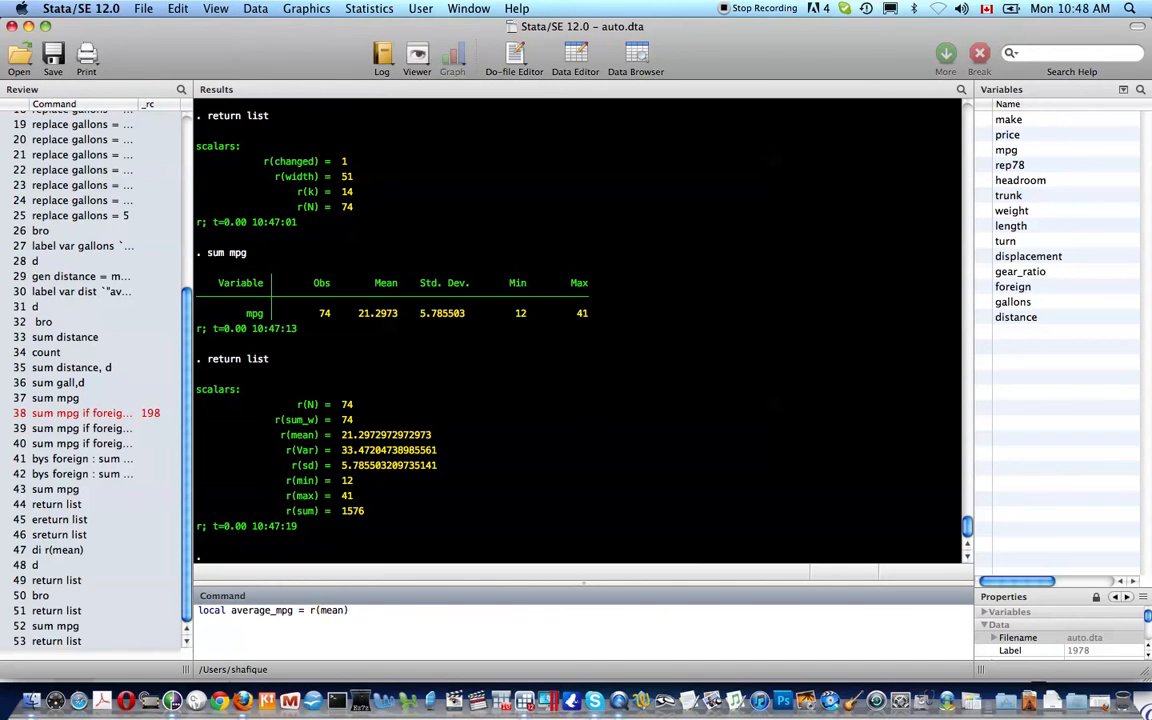
key(Return)
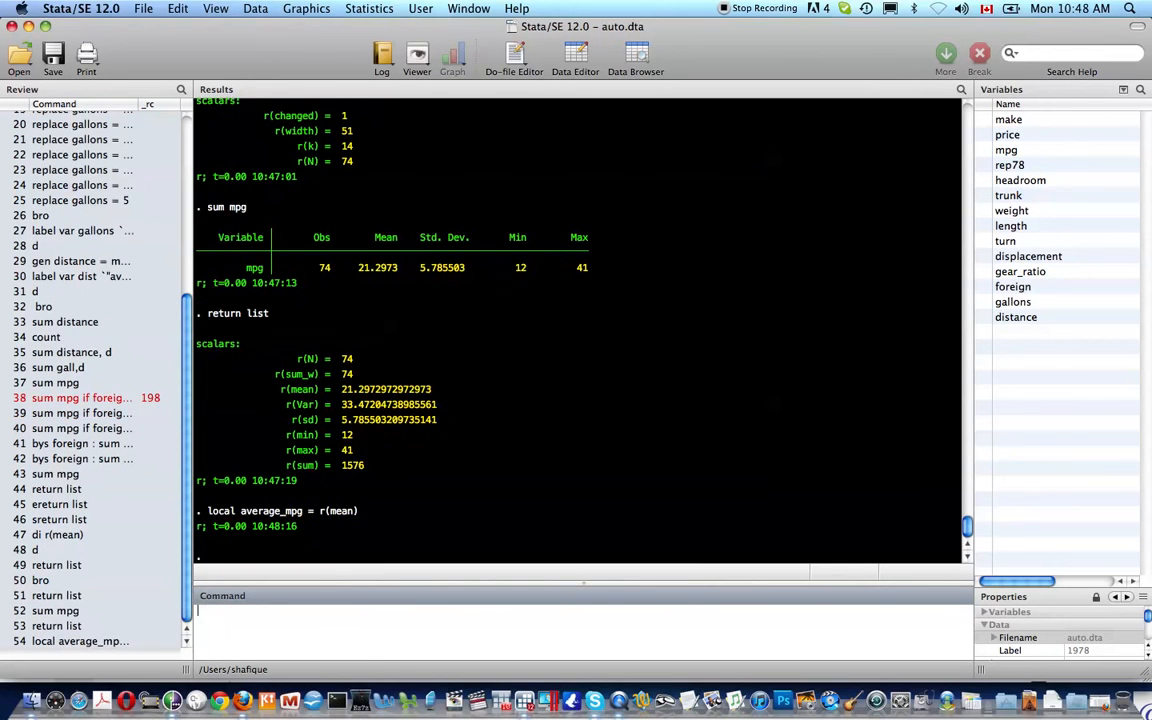
Step: Display the local macro with di average_mpg, and correct the command to di `average_mpg' with macro quotes
text(di average_mpg)
key(Return)
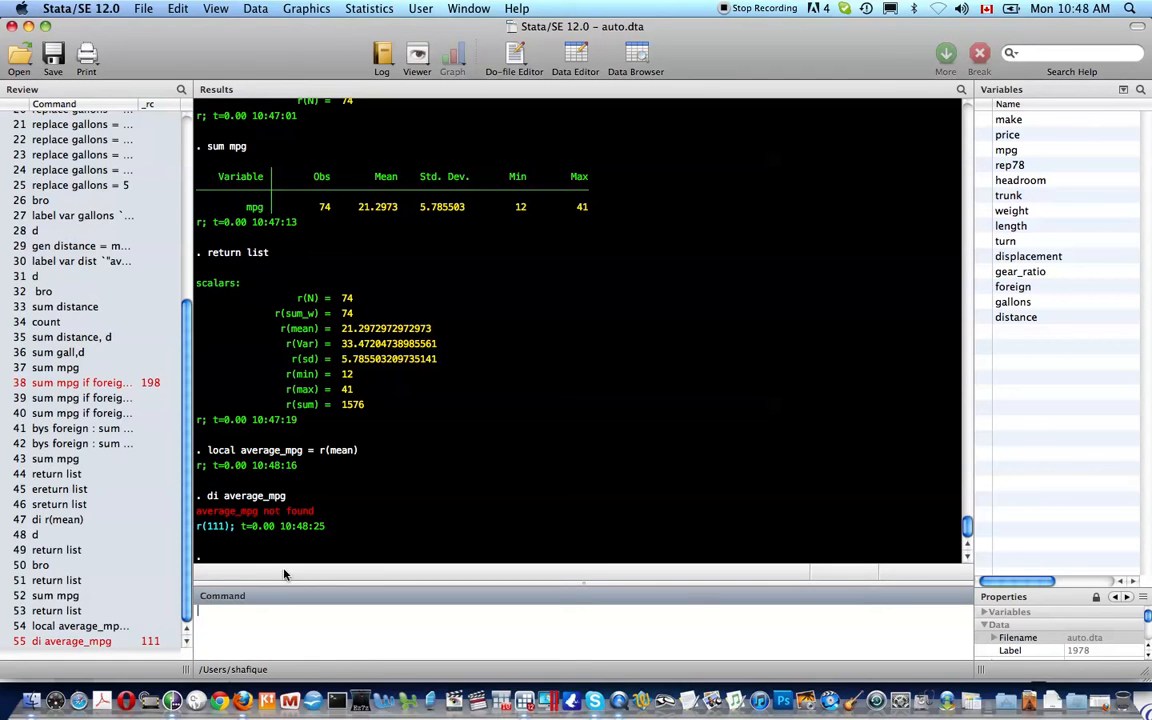
key(Page_Up)
key(Left)
key(Left)
key(Left)
key(Left)
key(Left)
text(`)
key(Right)
key(Right)
key(Right)
key(Right)
key(Right)
key(Right)
key(Right)
key(Right)
key(Right)
key(Right)
text(')
key(Return)
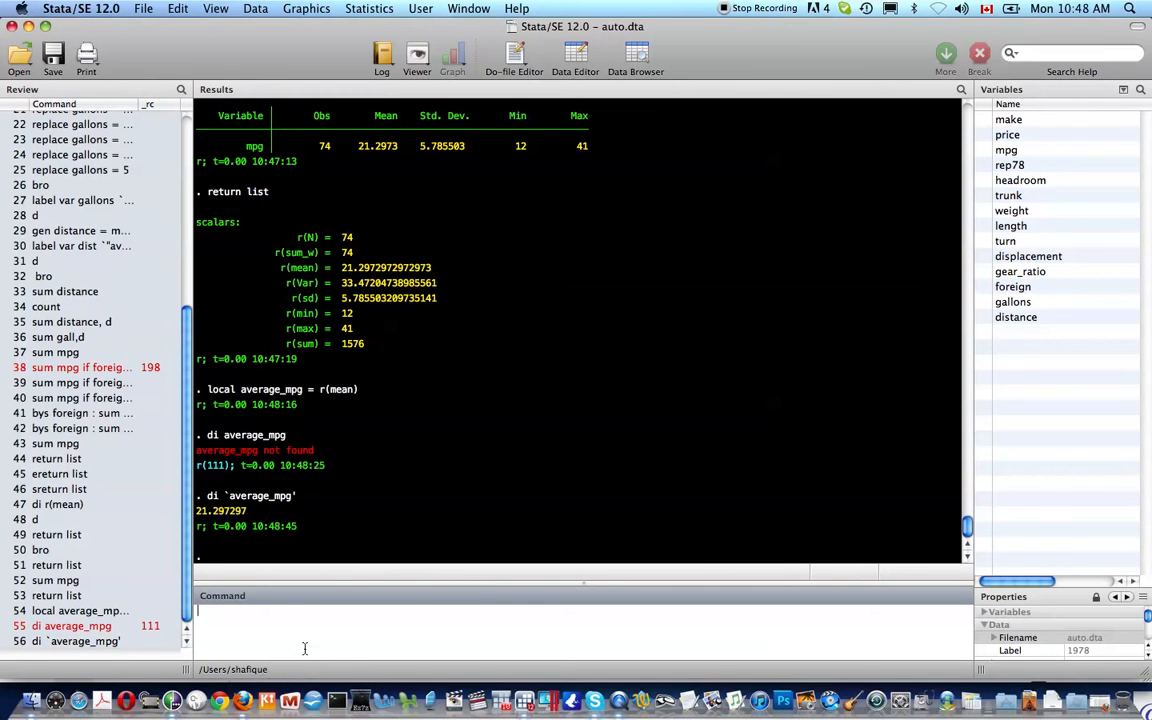
Step: Display the macro's value with a text prefix by running di `"average_mpg=`average_mpg'"'
text(di `average_mpg')
key(Left)
key(Left)
key(Left)
key(Left)
key(Left)
key(Left)
key(Left)
key(Left)
key(Left)
key(Left)
key(Left)
key(Left)
key(shift+Right)
key(shift+Right)
key(shift+Right)
key(shift+Right)
key(shift+Right)
key(shift+Right)
key(shift+Right)
key(shift+Right)
key(shift+Right)
key(shift+Right)
key(shift+Right)
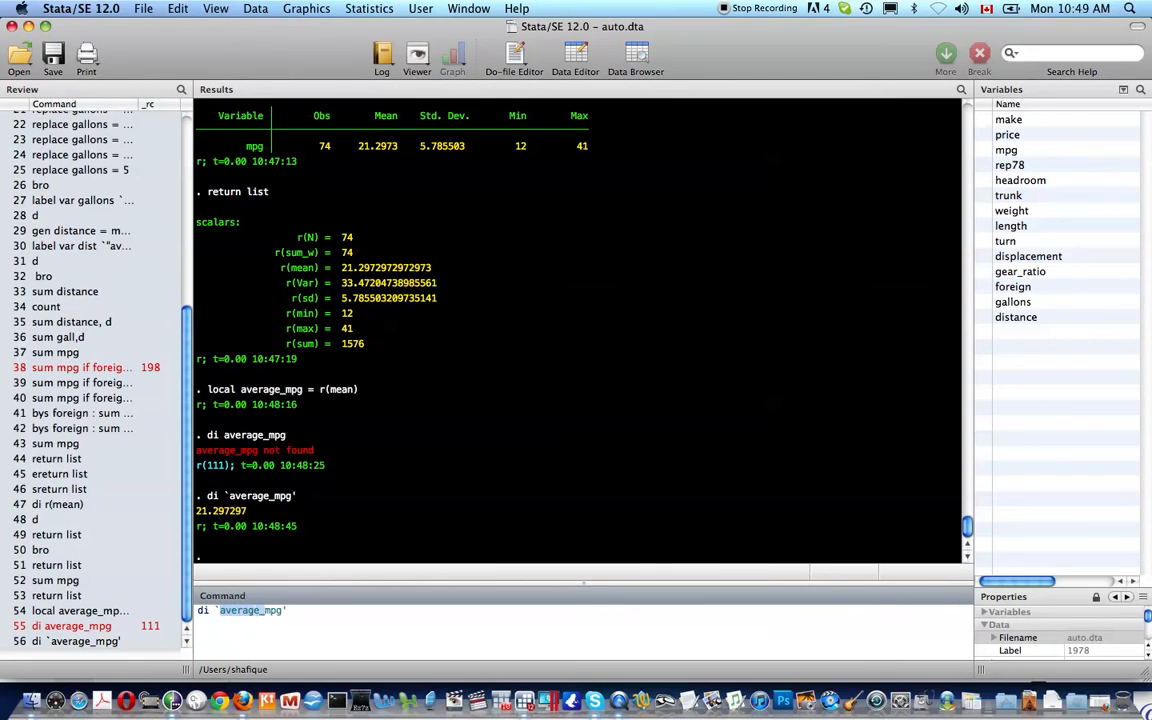
text(c)
key(Left)
text(z)
drag(279, 615, 198, 612)
key(BackSpace)
key(Page_Up)
text(')
click(213, 610)
text(`)
click(214, 610)
text("`'average_mpg)
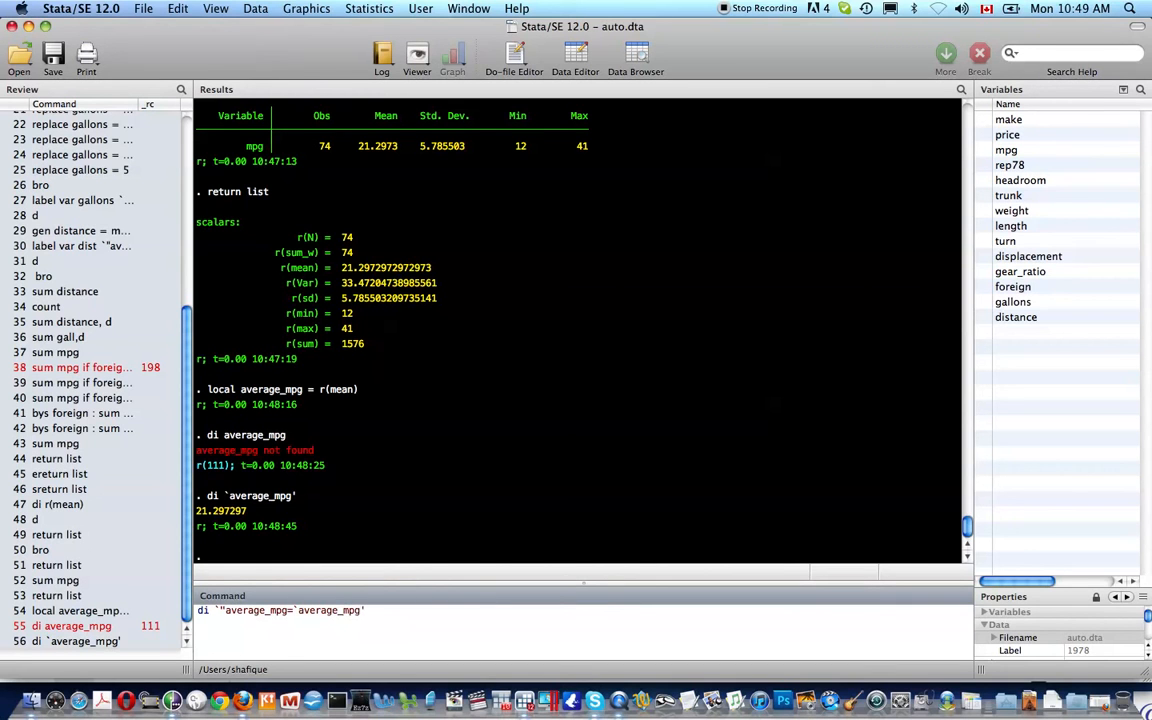
text("')
key(Return)
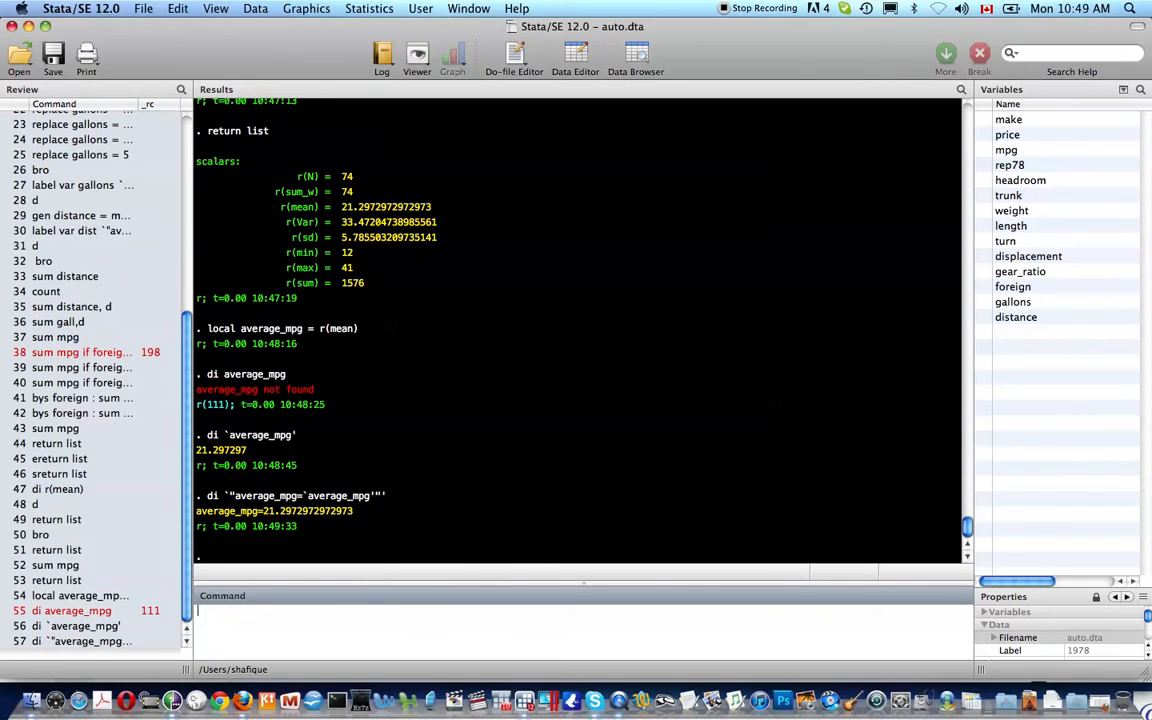
Step: Add spaces around the equals sign in the previous display command and rerun it
key(Up)
key(Left)
key(Left)
key(Left)
key(Left)
key(Left)
key(Left)
key(Left)
key(Left)
key(Left)
key(Return)
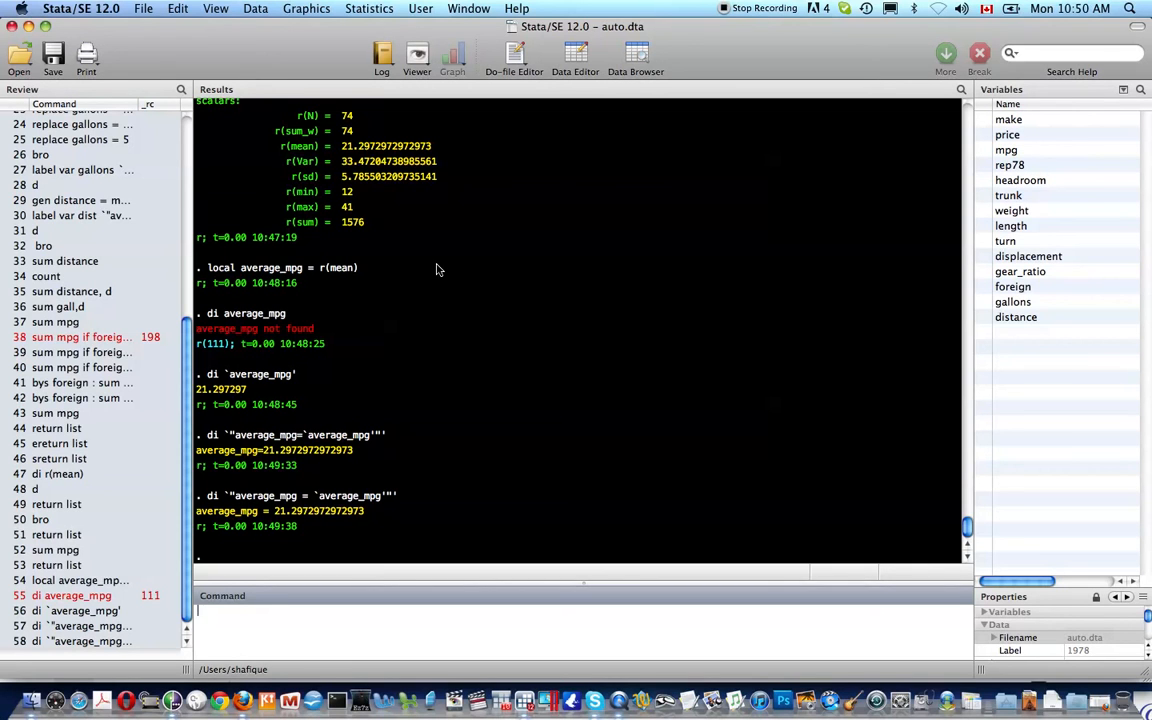
Step: Load the example dataset lifeexp with sysuse, adding the clear option to discard the data in memory
text(sysuse lifexp)
key(Return)
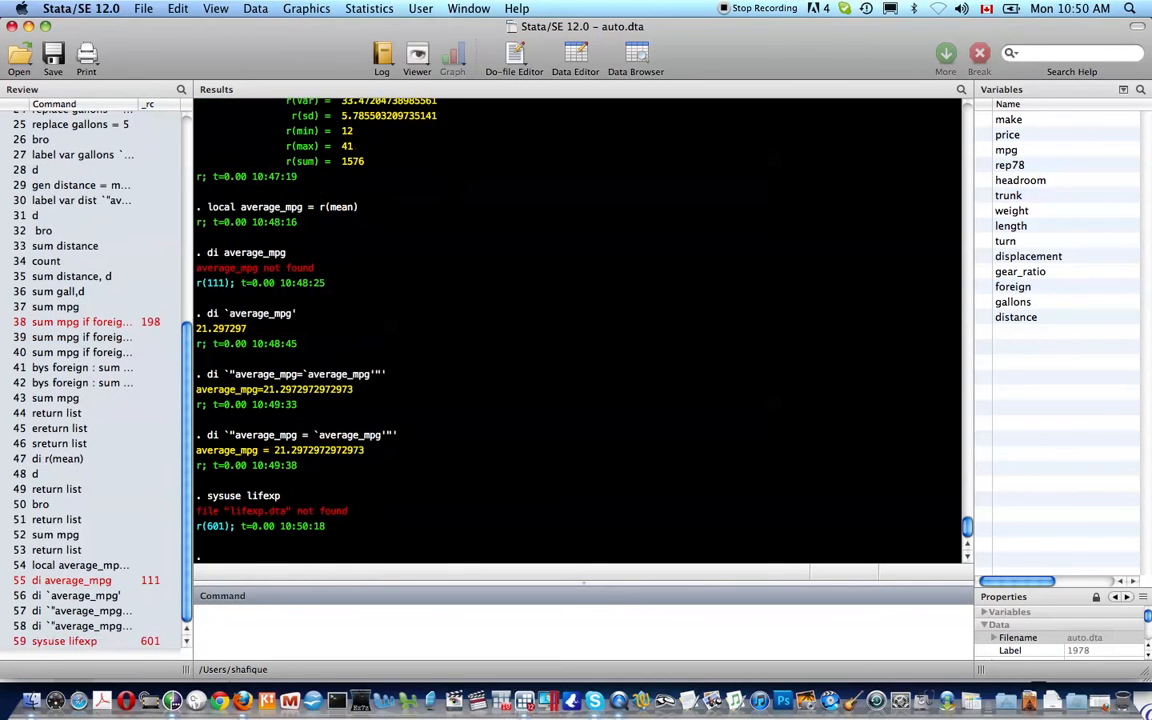
key(Up)
key(Left)
key(Left)
key(Left)
text(e)
key(Return)
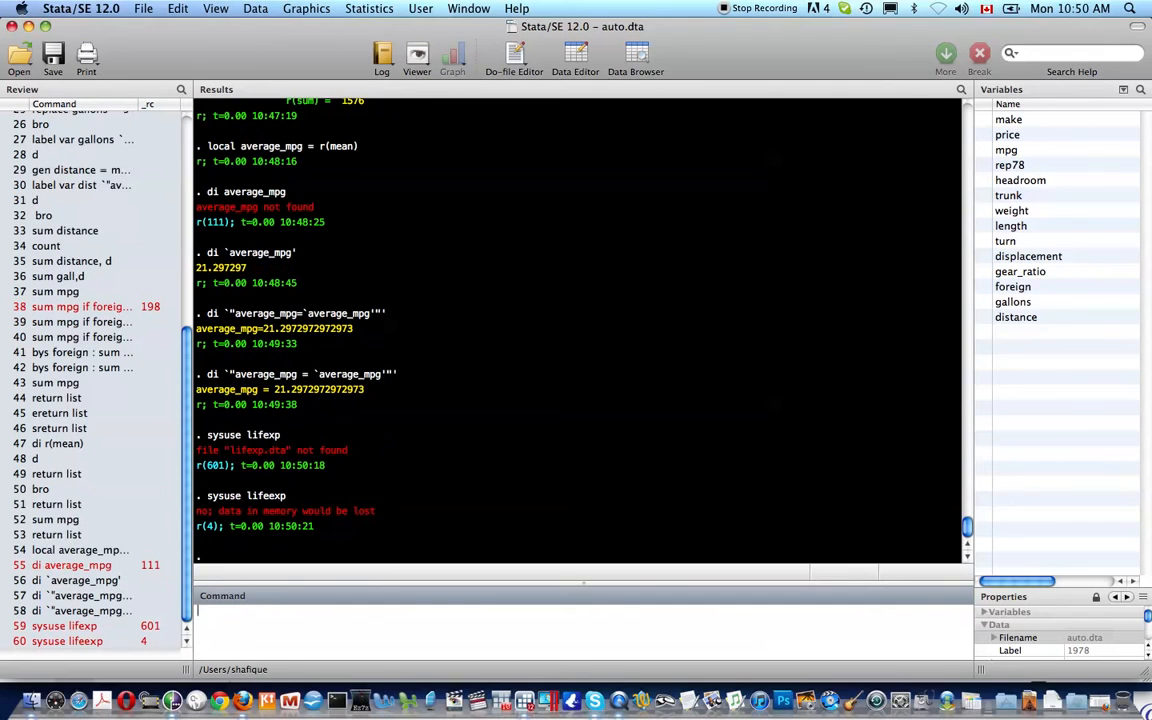
key(Up)
text(, clear)
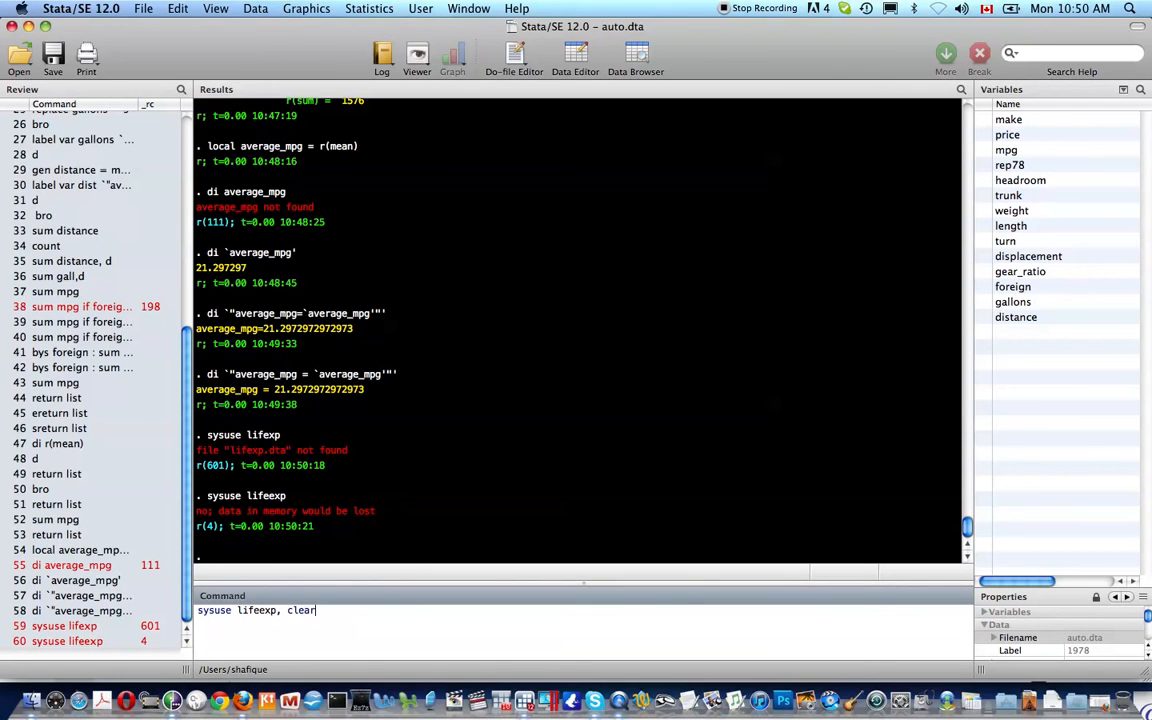
key(Return)
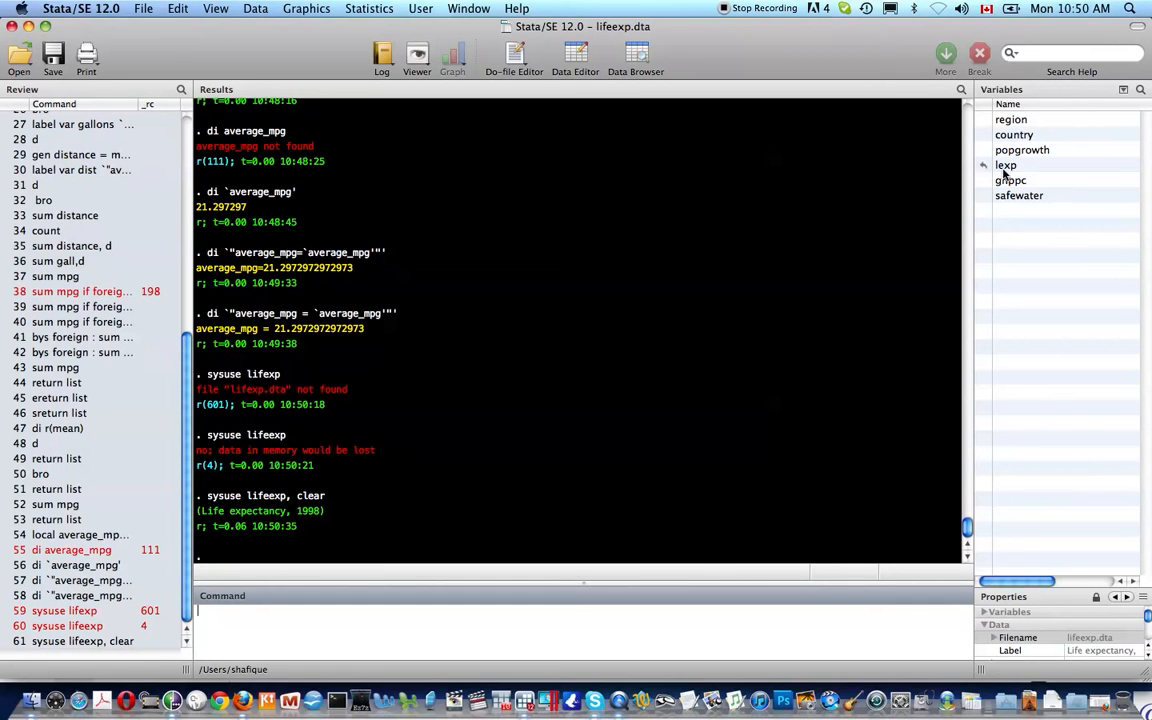
Step: Review the notes and variable descriptions of the lifeexp dataset with note and d
text(note)
key(Return)
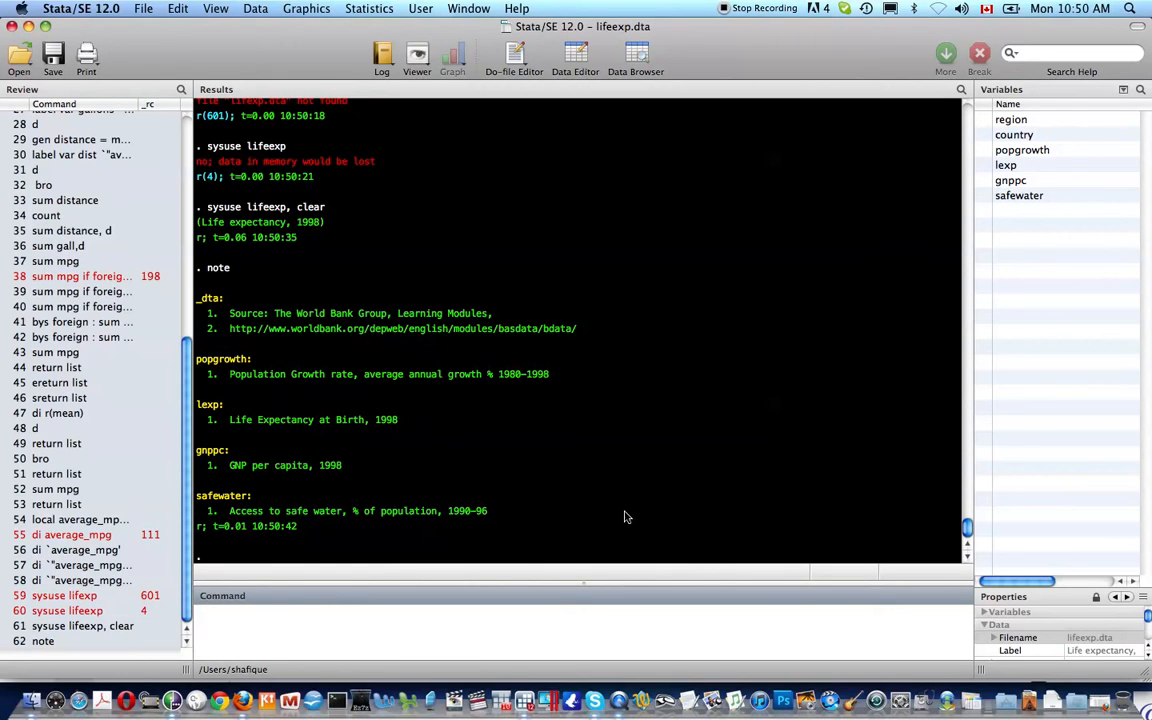
text(d)
key(Return)
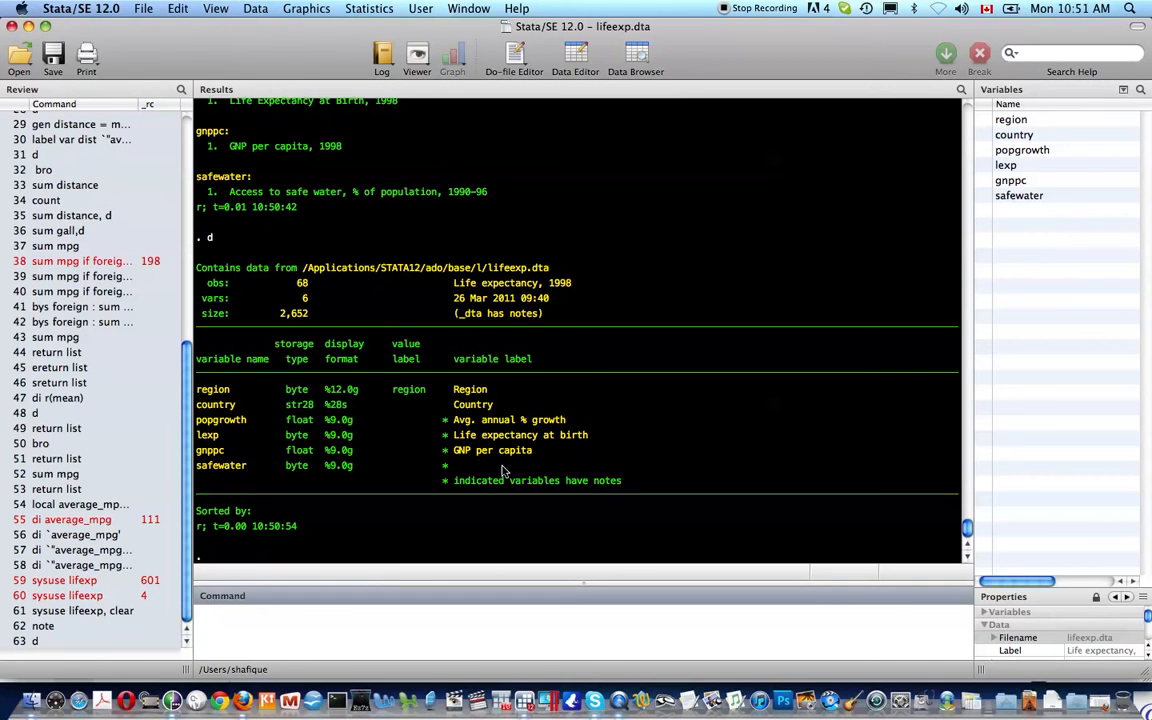
text(note)
key(Return)
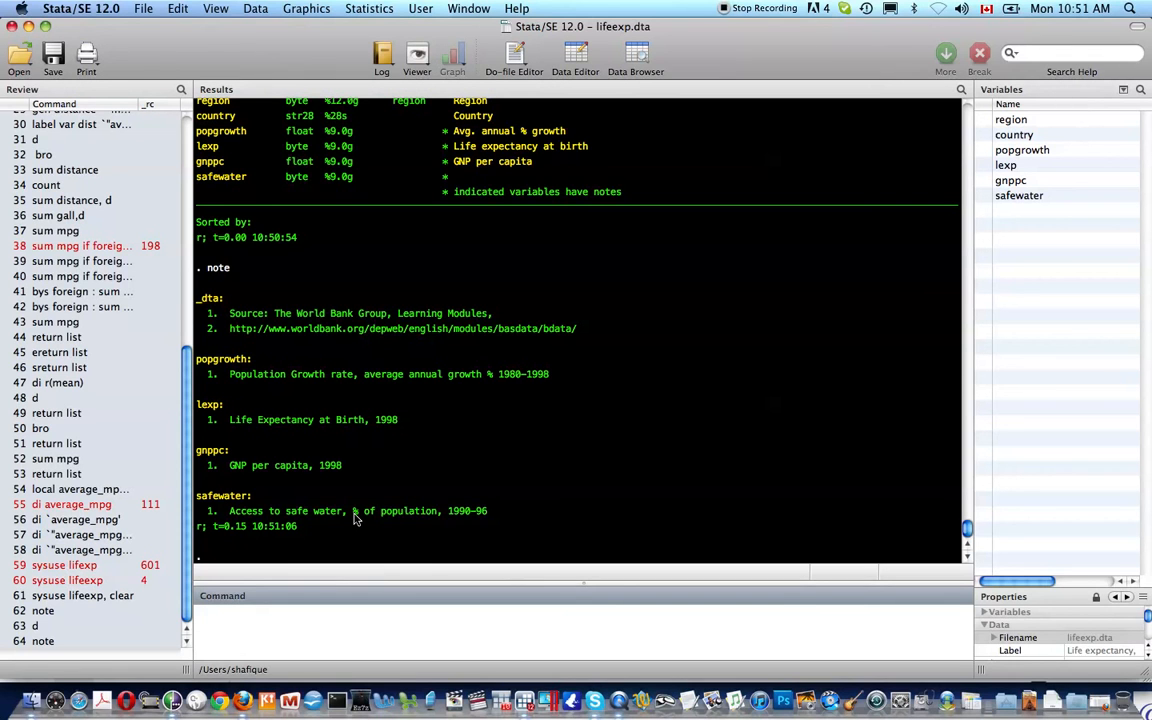
Step: Reload the auto dataset with sysuse auto, clear and tabulate the foreign variable
text(sysuse auto, clear)
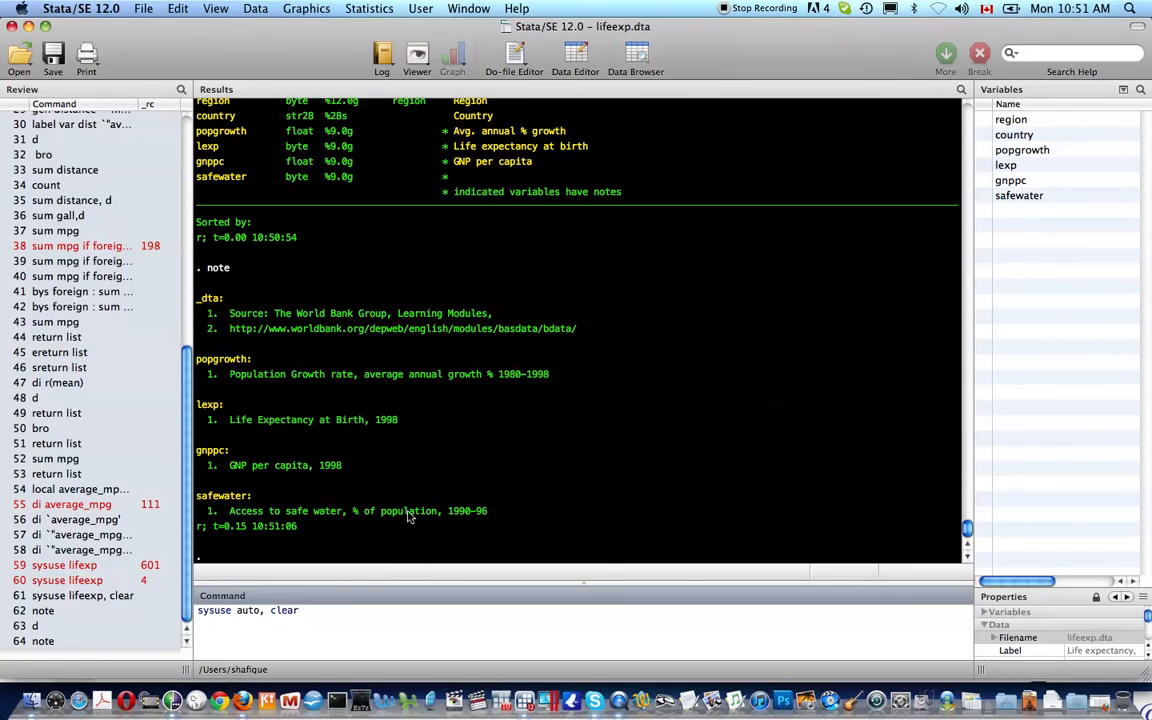
key(Return)
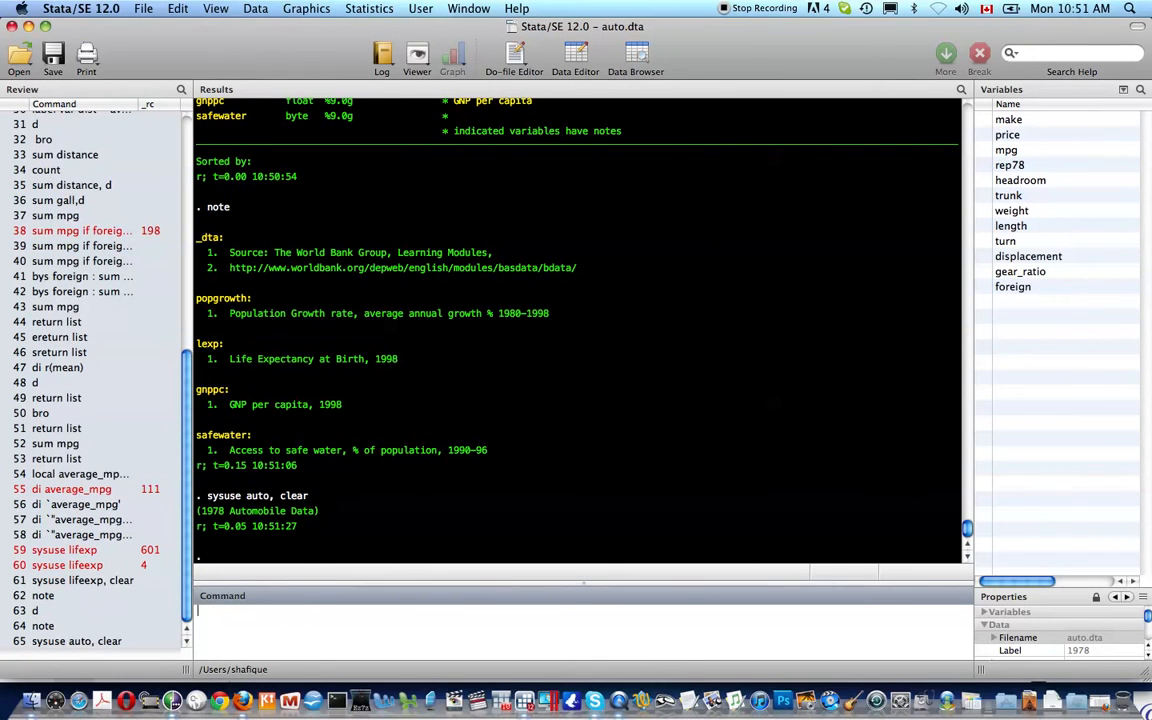
text(tab foreign)
key(Return)
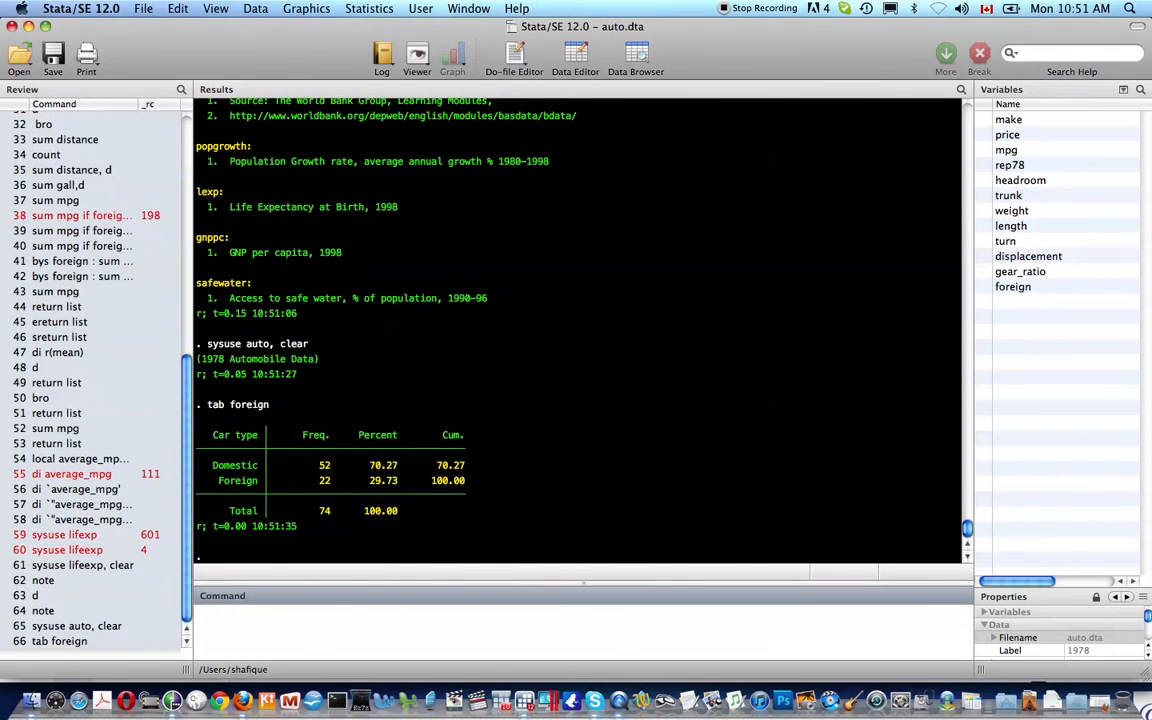